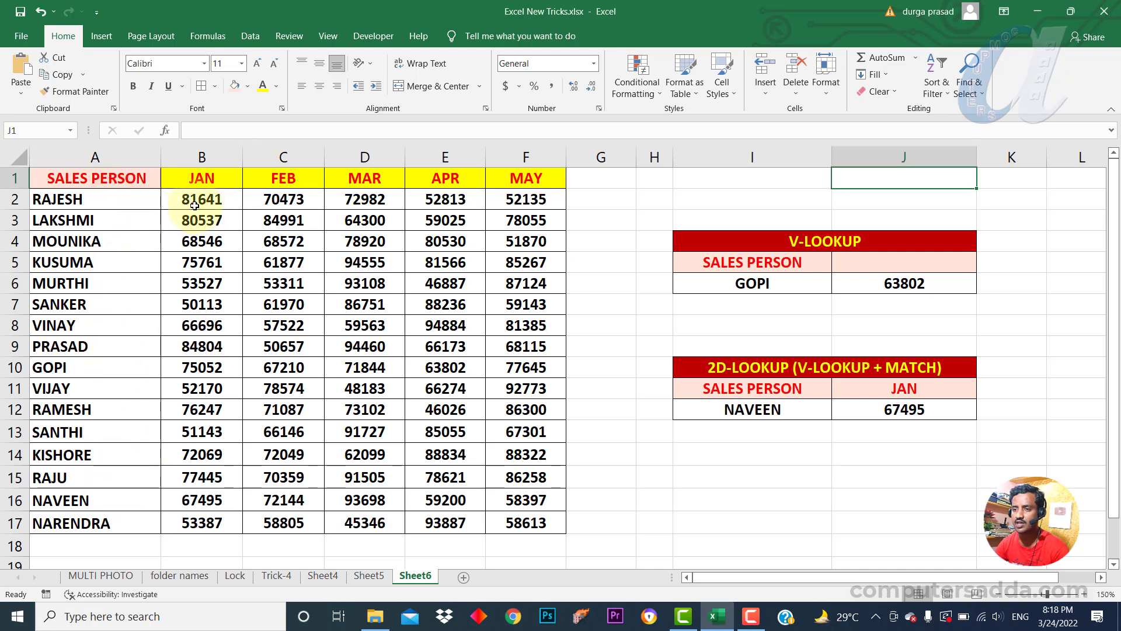
Change the V-LOOKUP sales person in I6 from GOPI to NAVEEN, returning 59200
left_click_drag(195, 205, 534, 524)
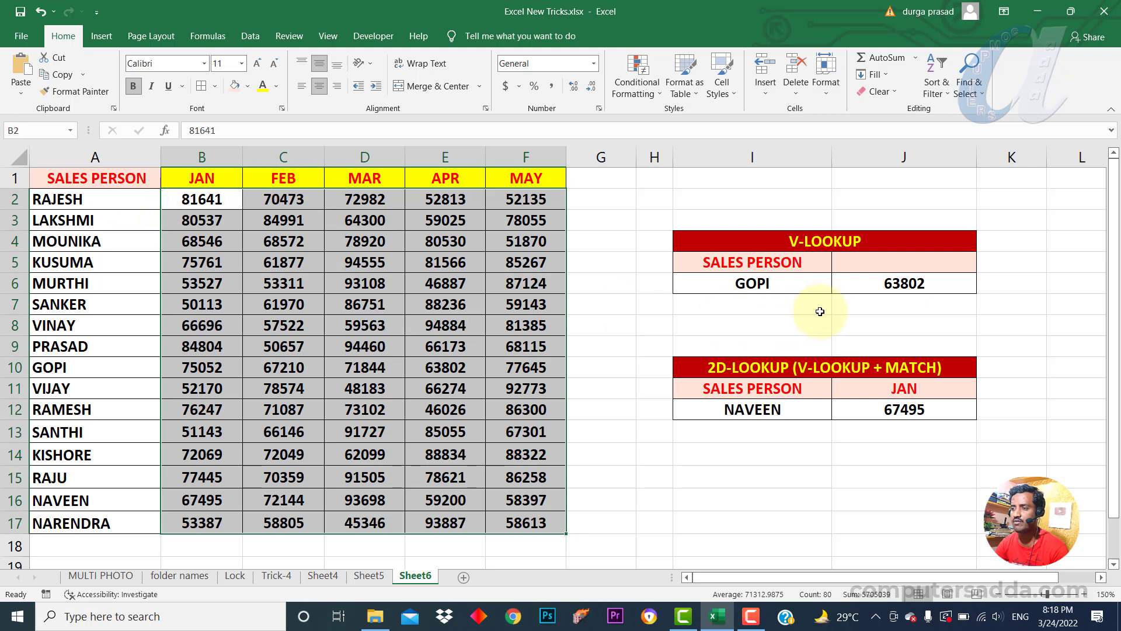
left_click(724, 304)
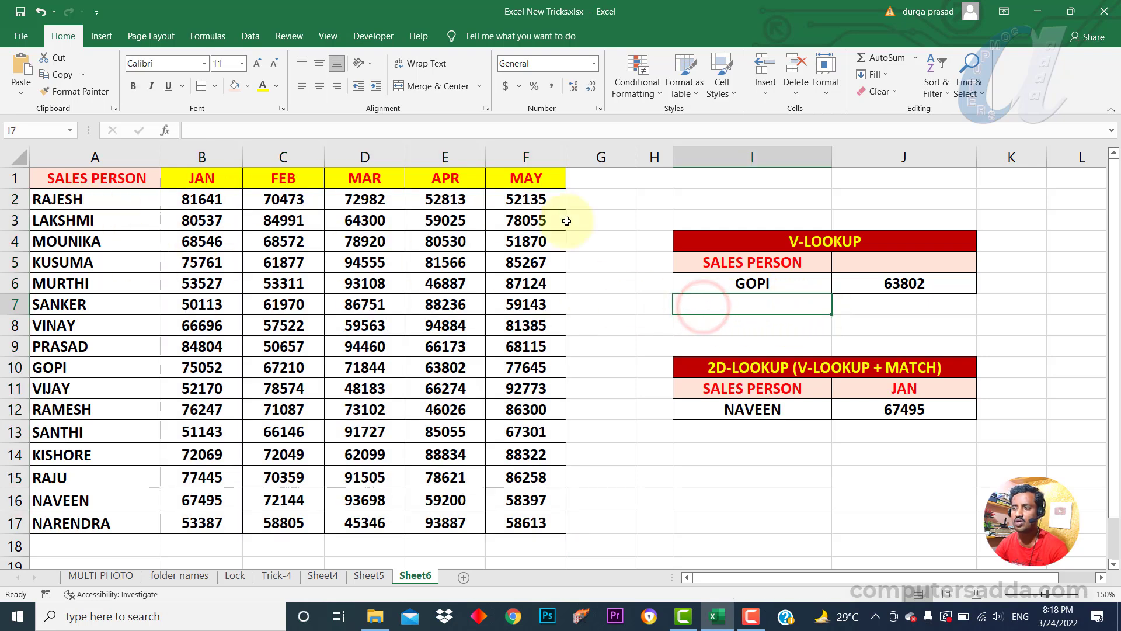
left_click(757, 282)
type("NAVEEN")
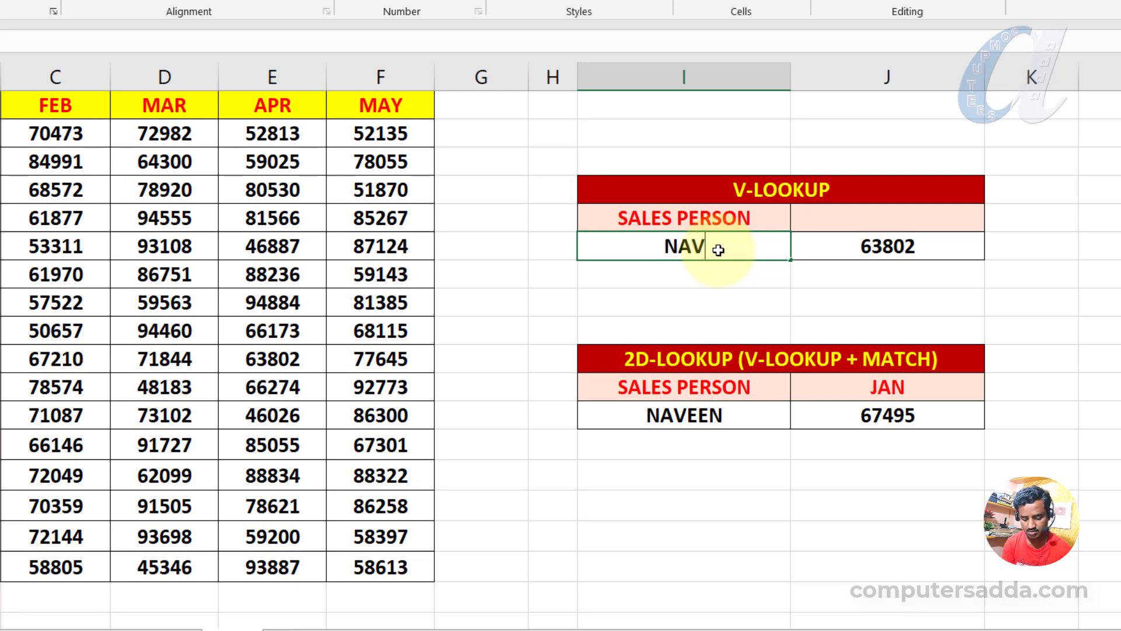
key("Return")
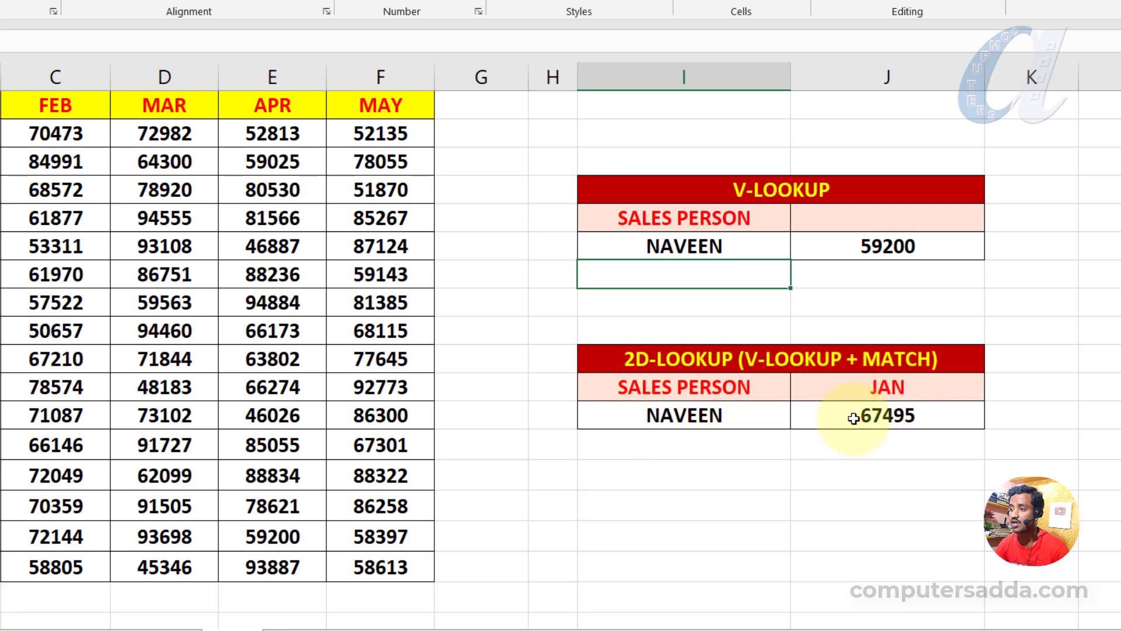
left_click(704, 422)
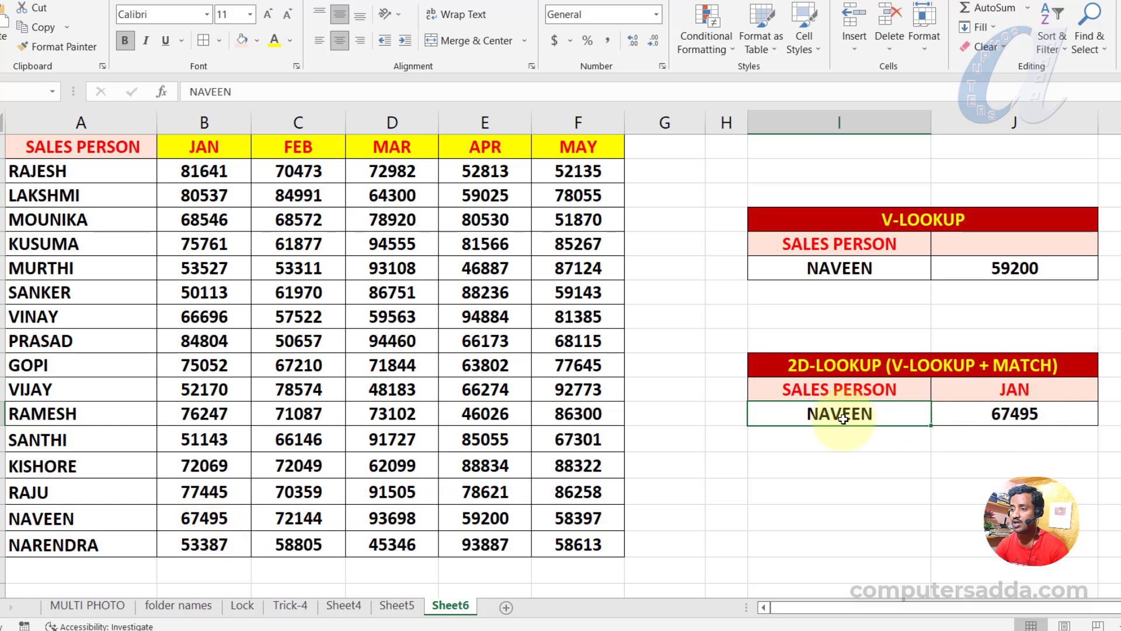
Set the 2D lookup sales person in I12 to GOPI and the month in J11 to APR
type("GOPI")
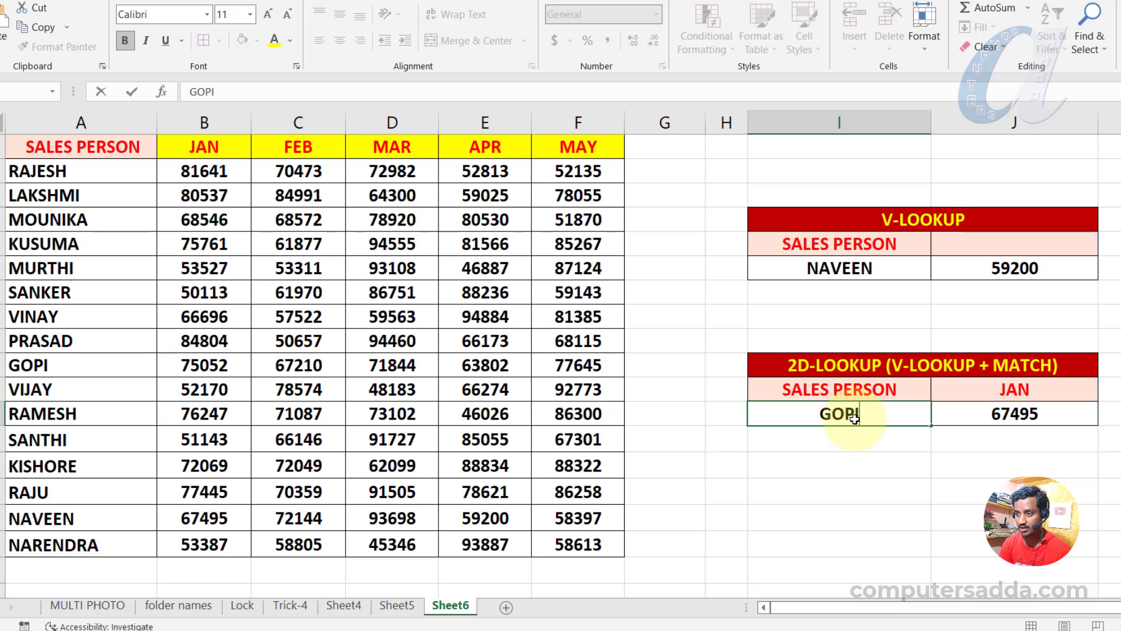
key("Return")
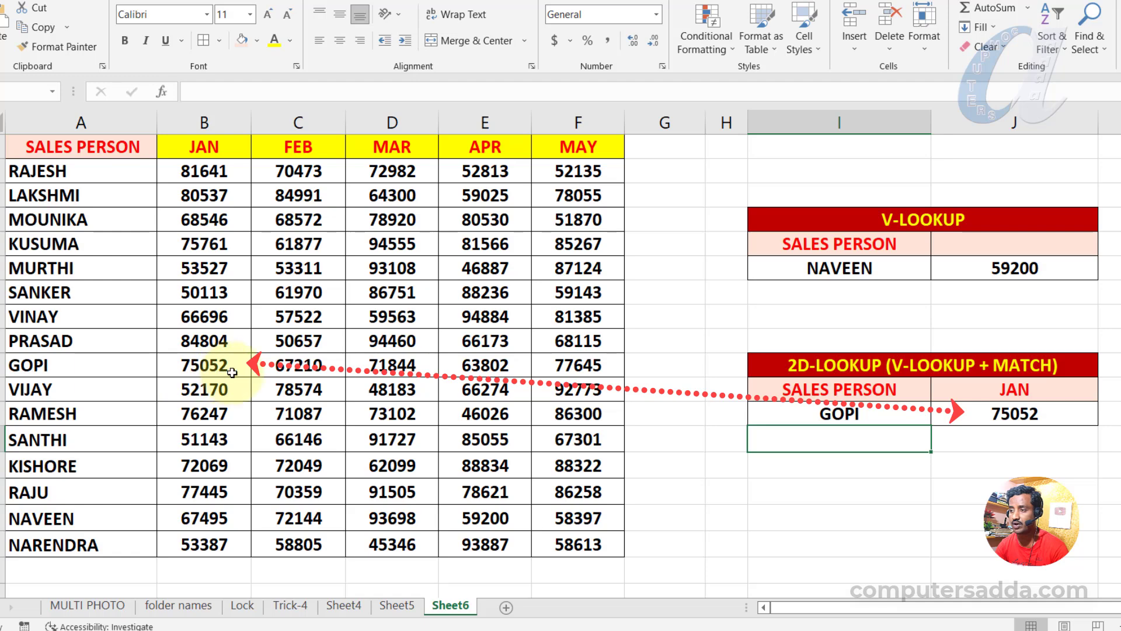
left_click(1032, 392)
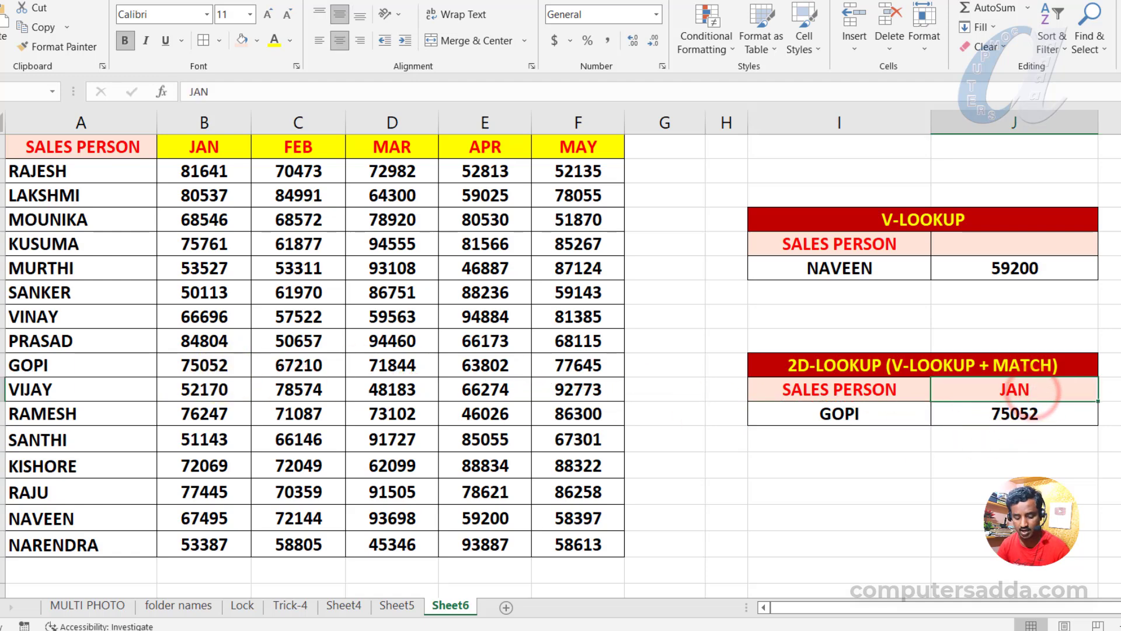
type("APR")
key("Return")
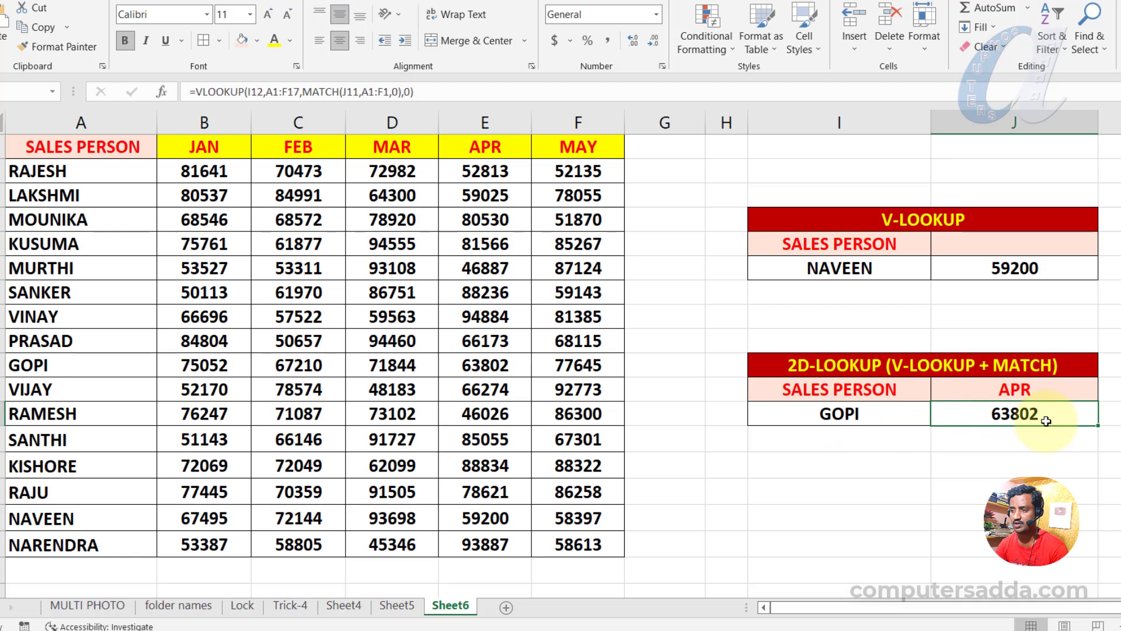
left_click(883, 446)
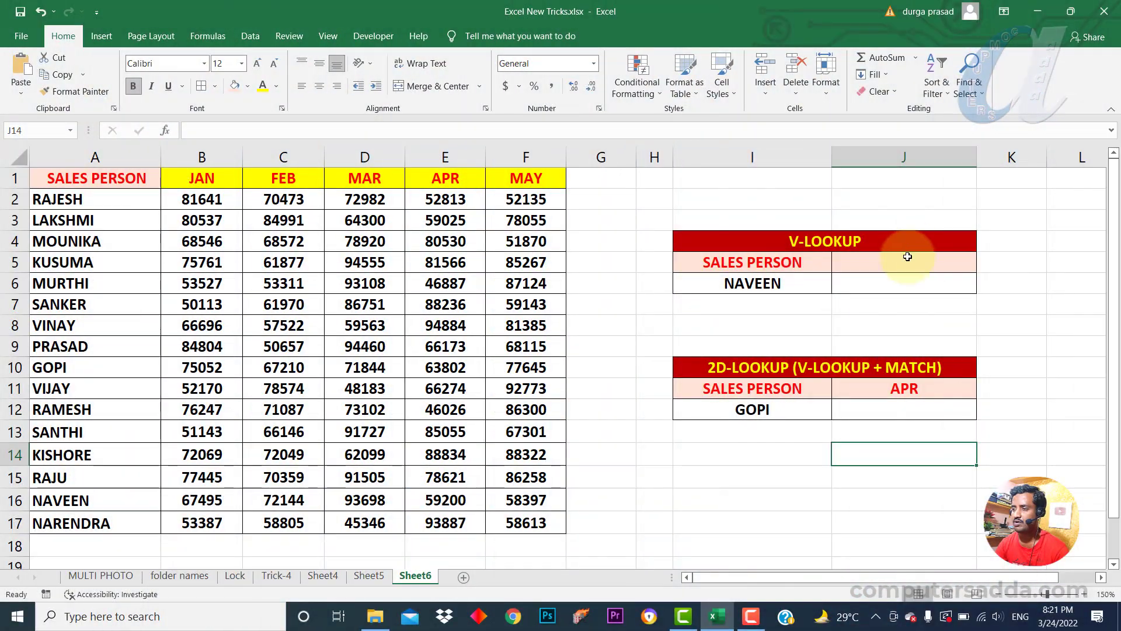
Enter =VLOOKUP(I6,A1:F17,5,0) in J6 to return NAVEEN's APR sales of 59200
left_click(858, 283)
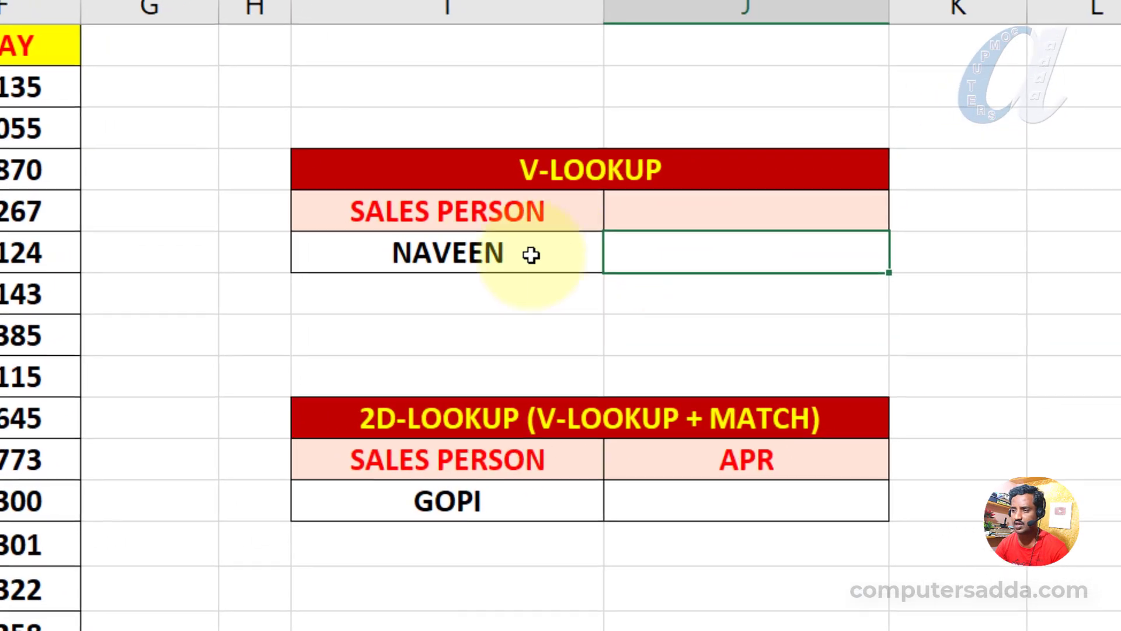
left_click(374, 254)
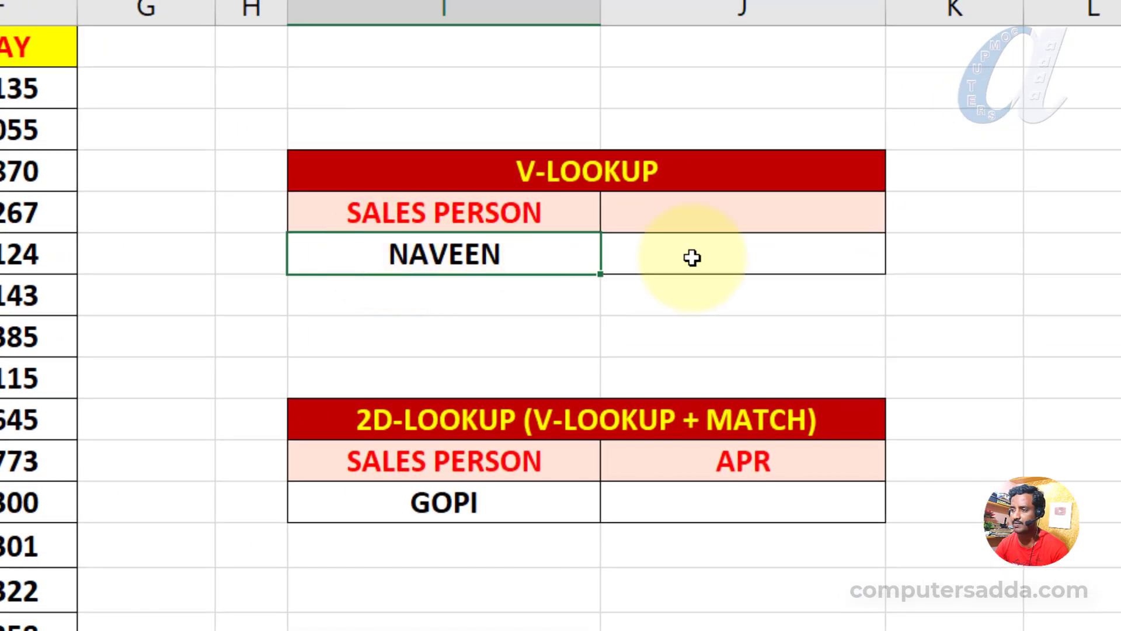
left_click(733, 257)
type("=")
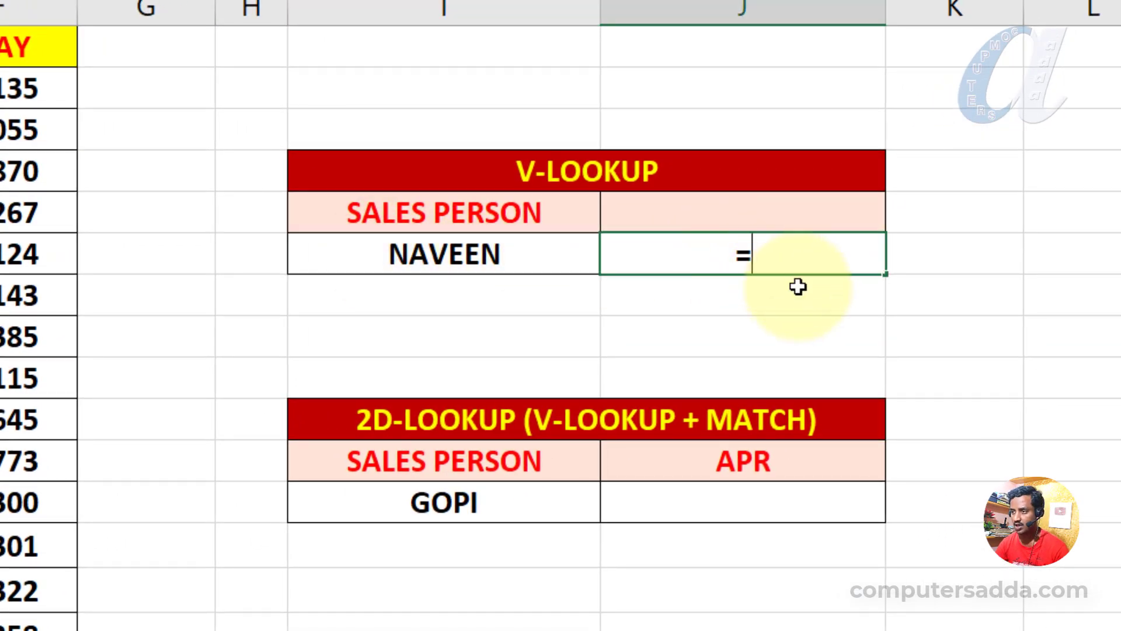
type("VLO")
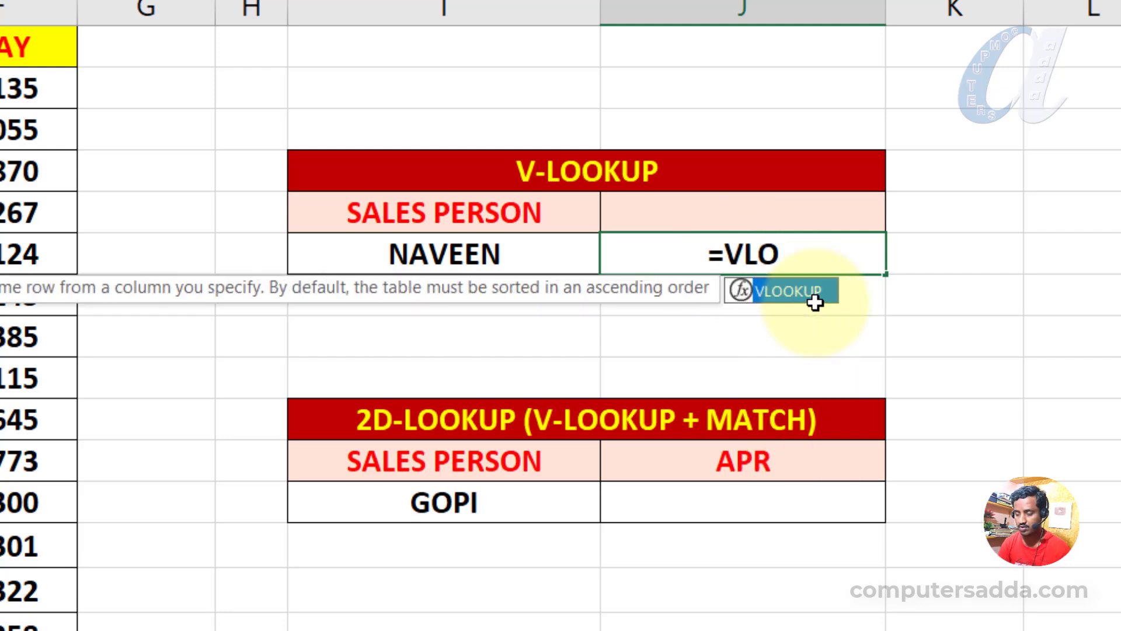
double_click(815, 302)
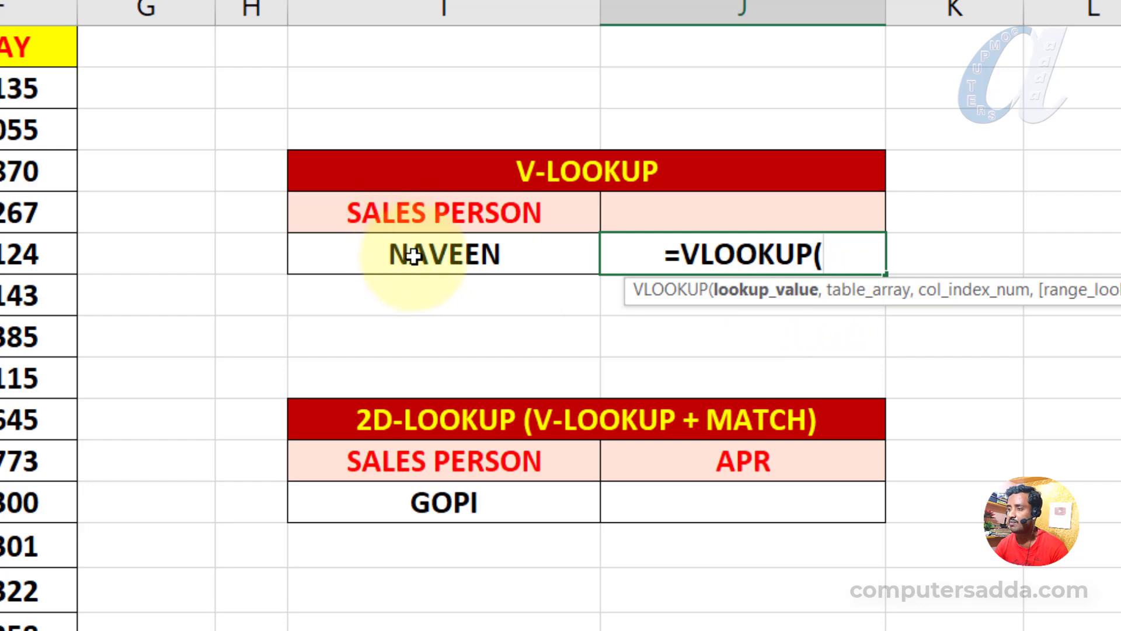
left_click(485, 253)
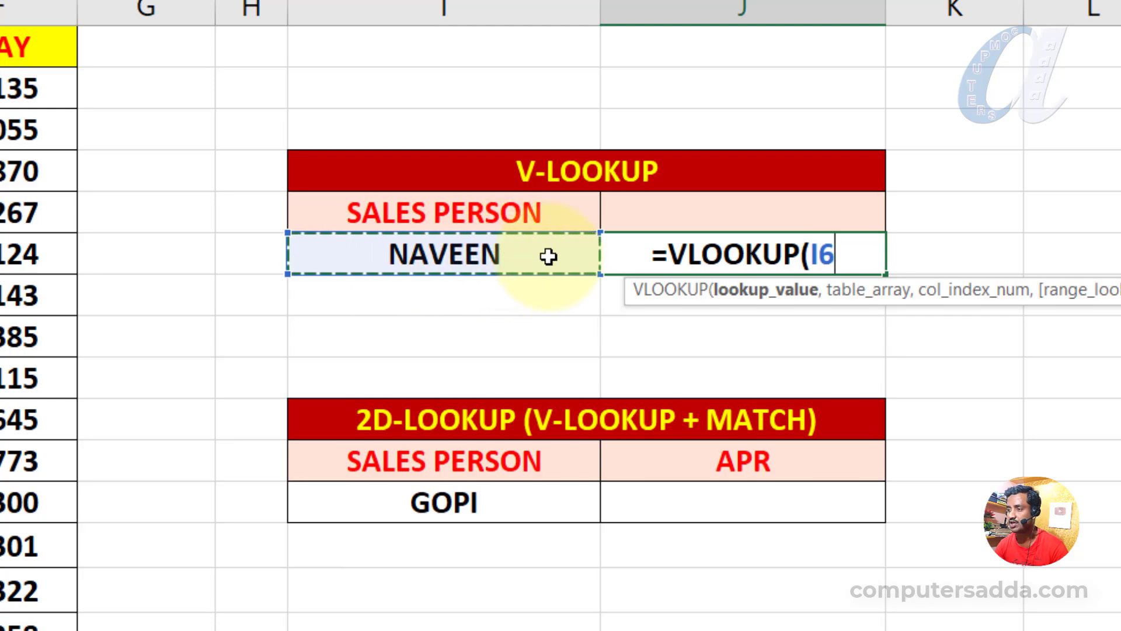
type(",")
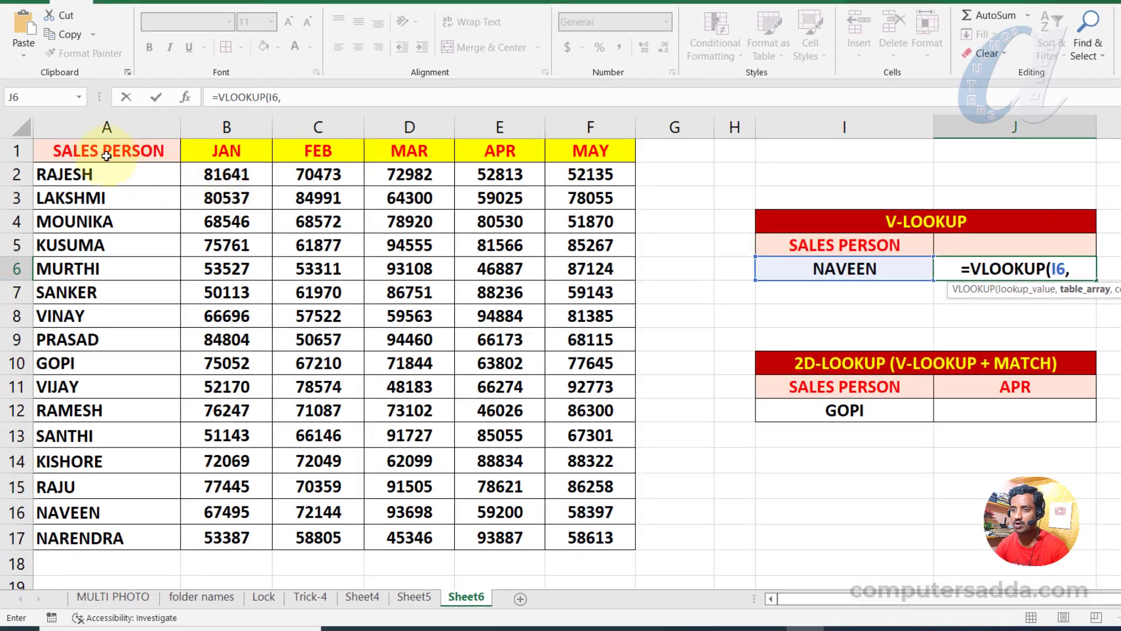
mouse_move(102, 151)
left_mouse_down()
mouse_move(554, 262)
mouse_move(553, 535)
left_mouse_up()
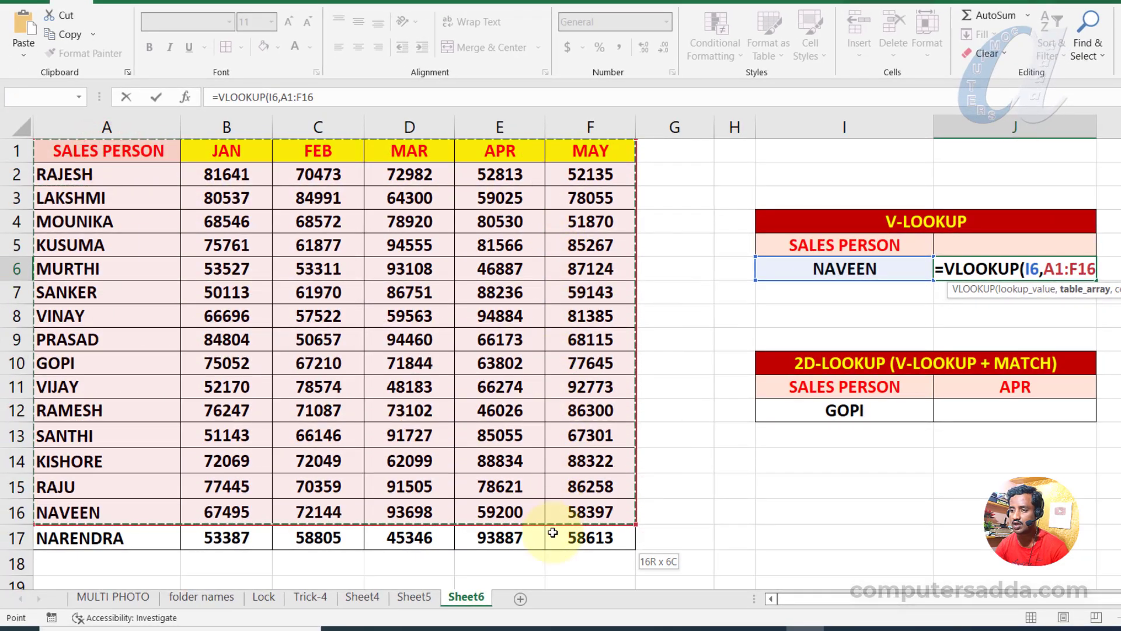
type(",")
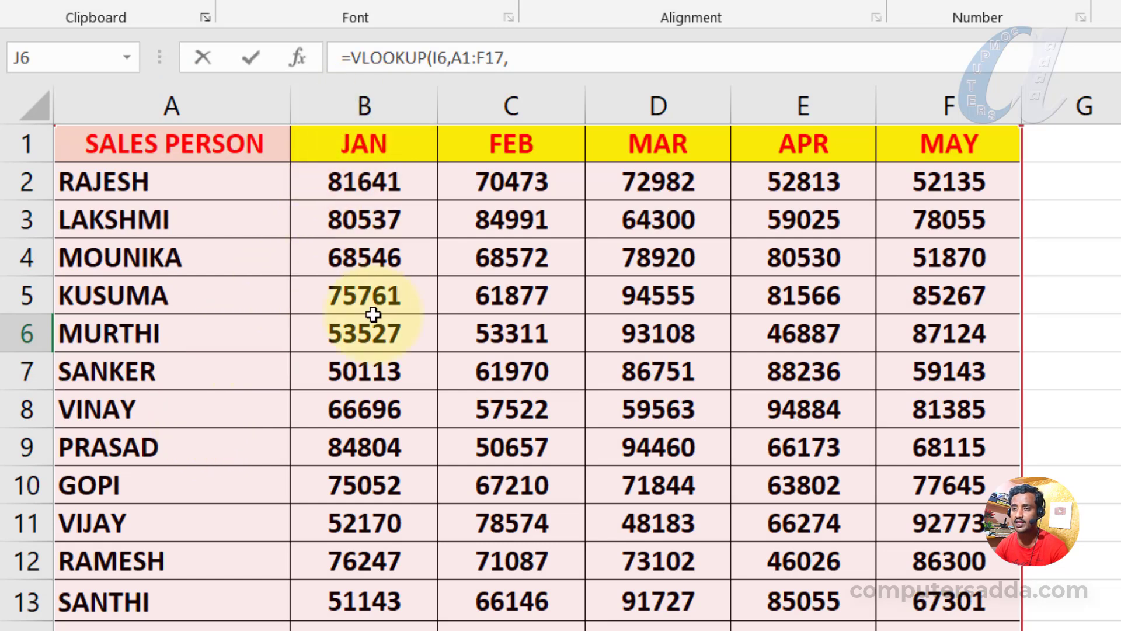
type(")")
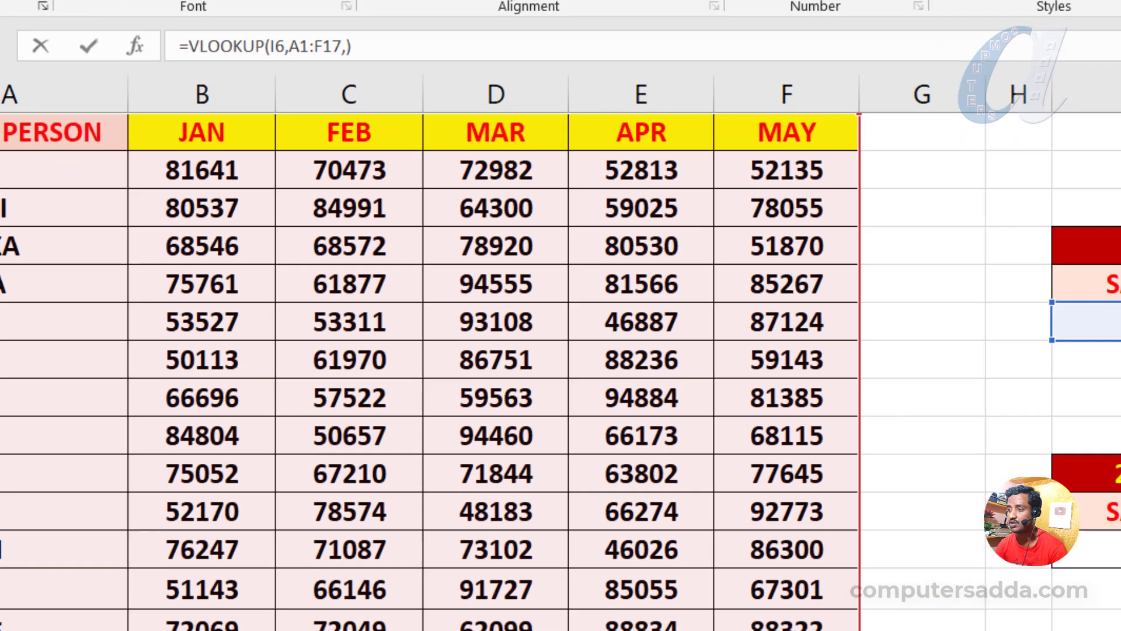
type("5")
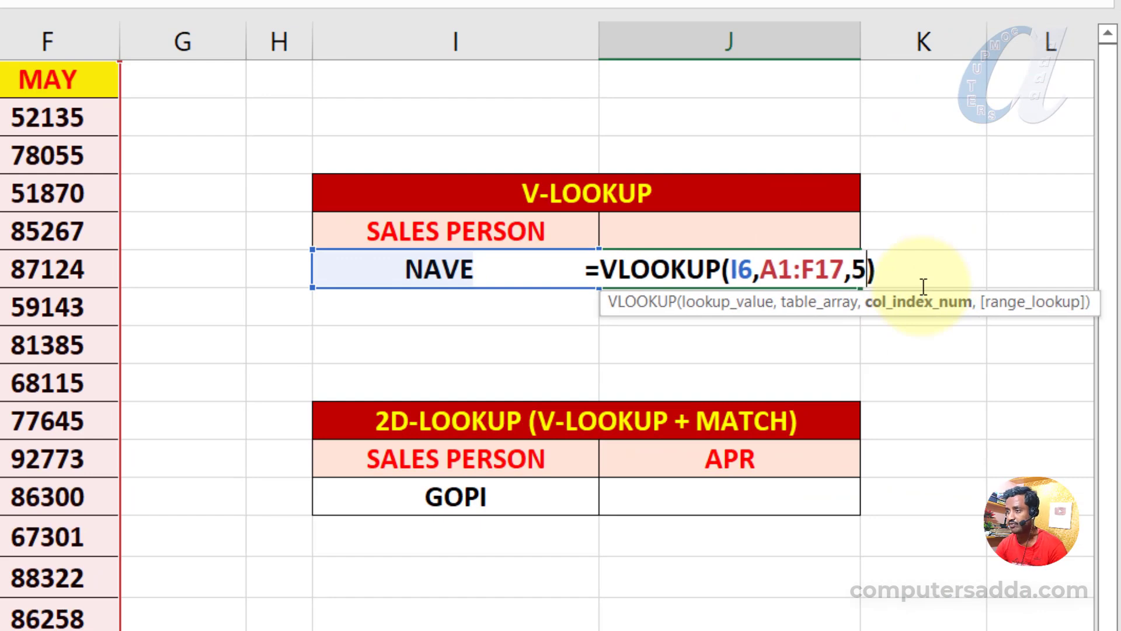
type(",")
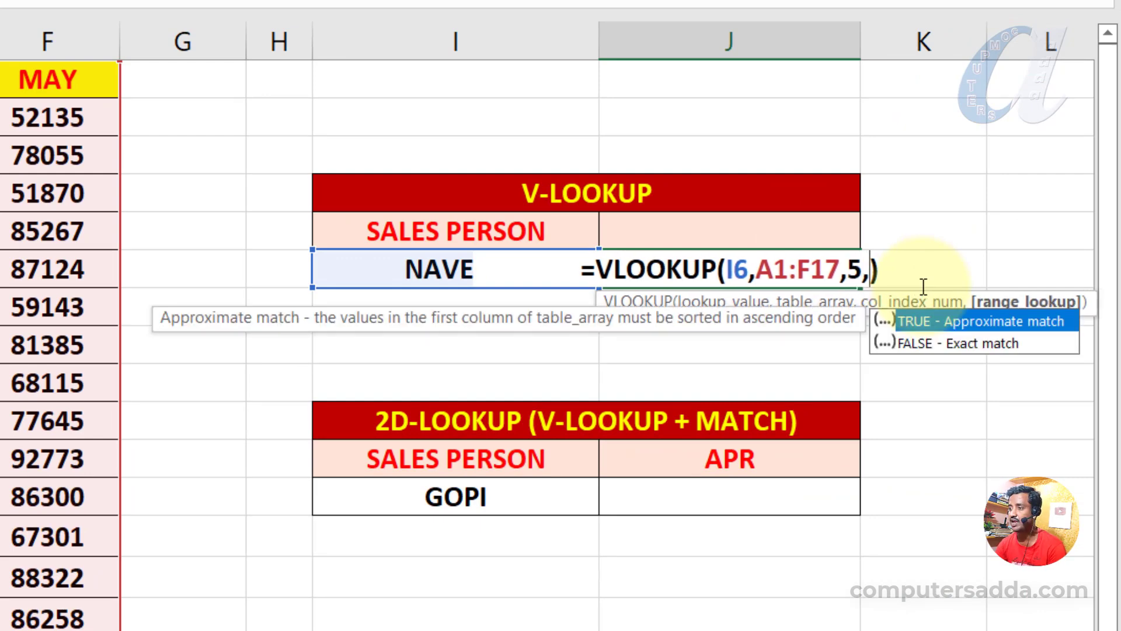
type("0")
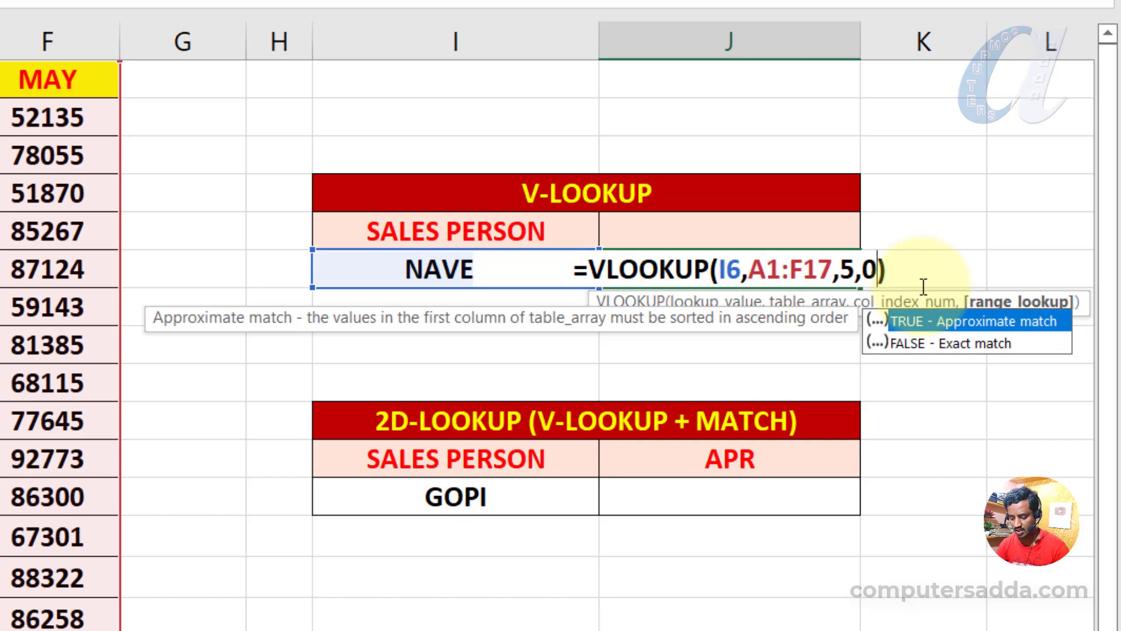
key("Return")
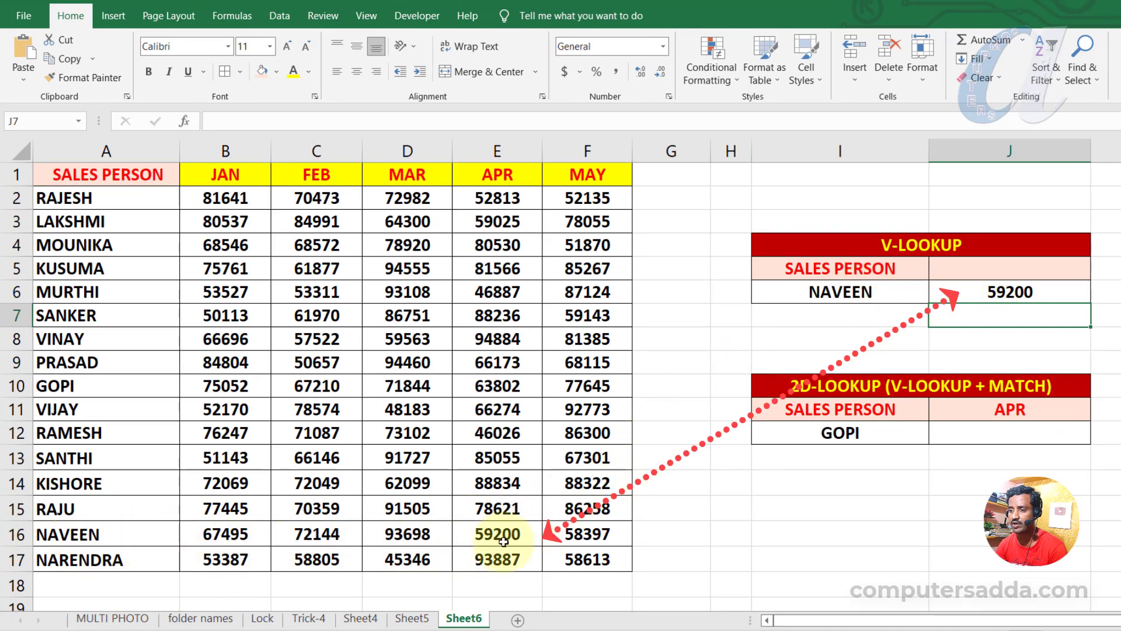
Change the J6 VLOOKUP column index from 5 to 2, returning NAVEEN's JAN sales of 67495
left_click(1052, 292)
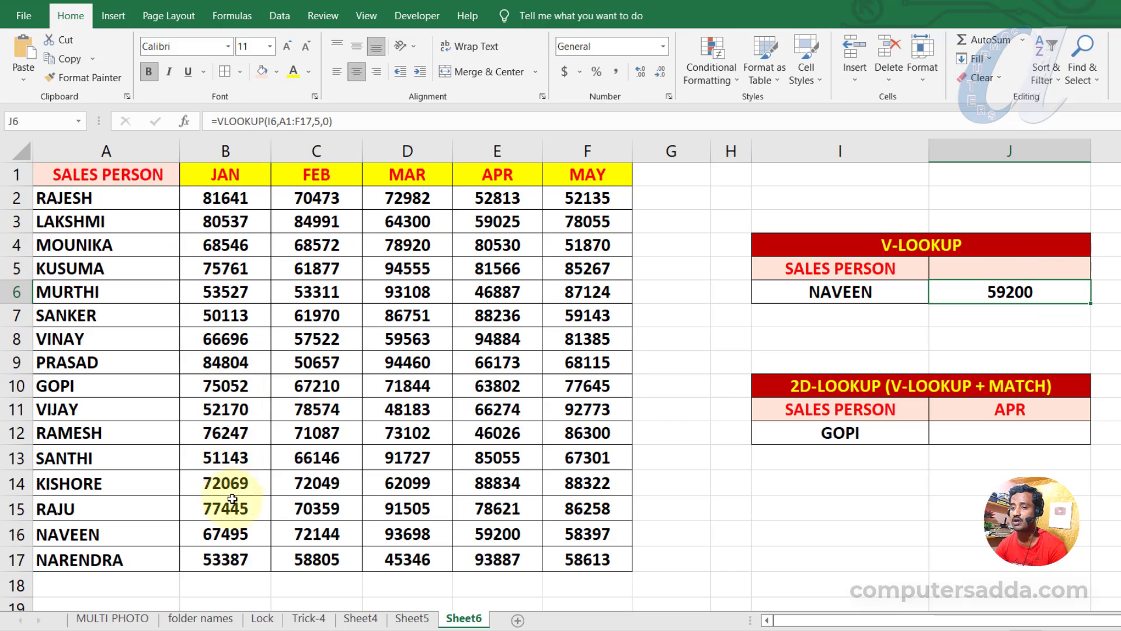
double_click(1034, 295)
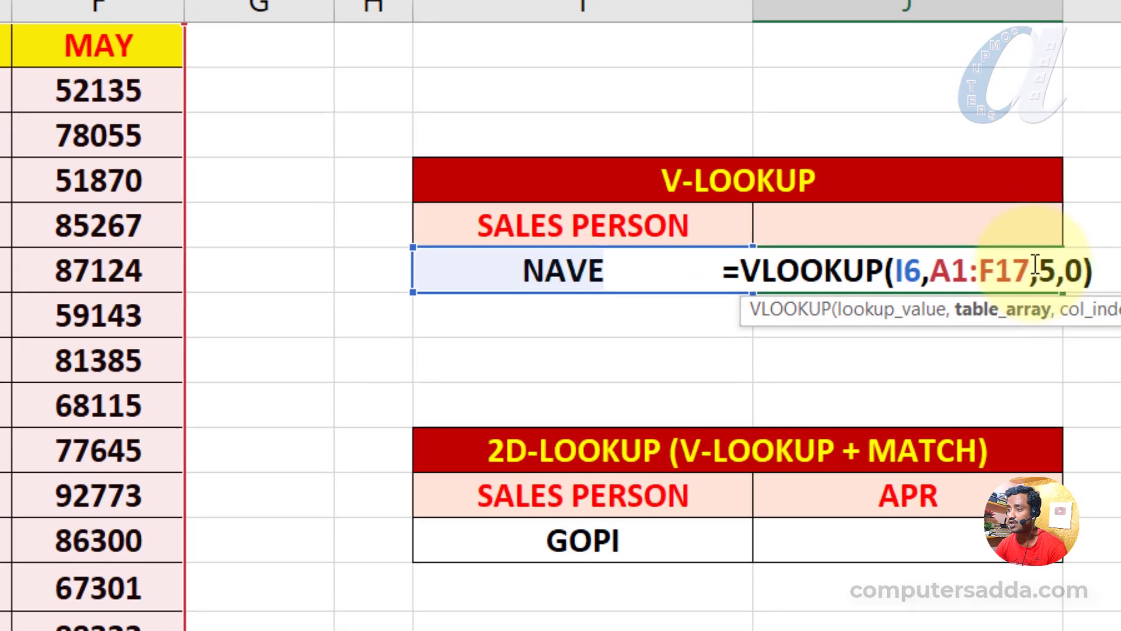
double_click(1079, 289)
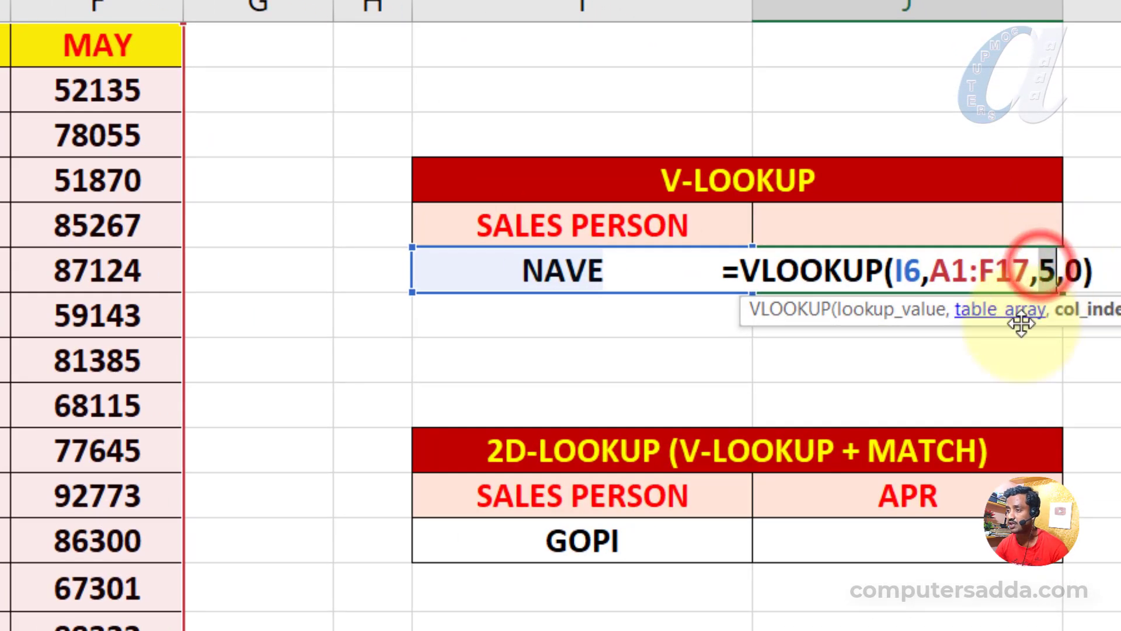
type("2")
key("Return")
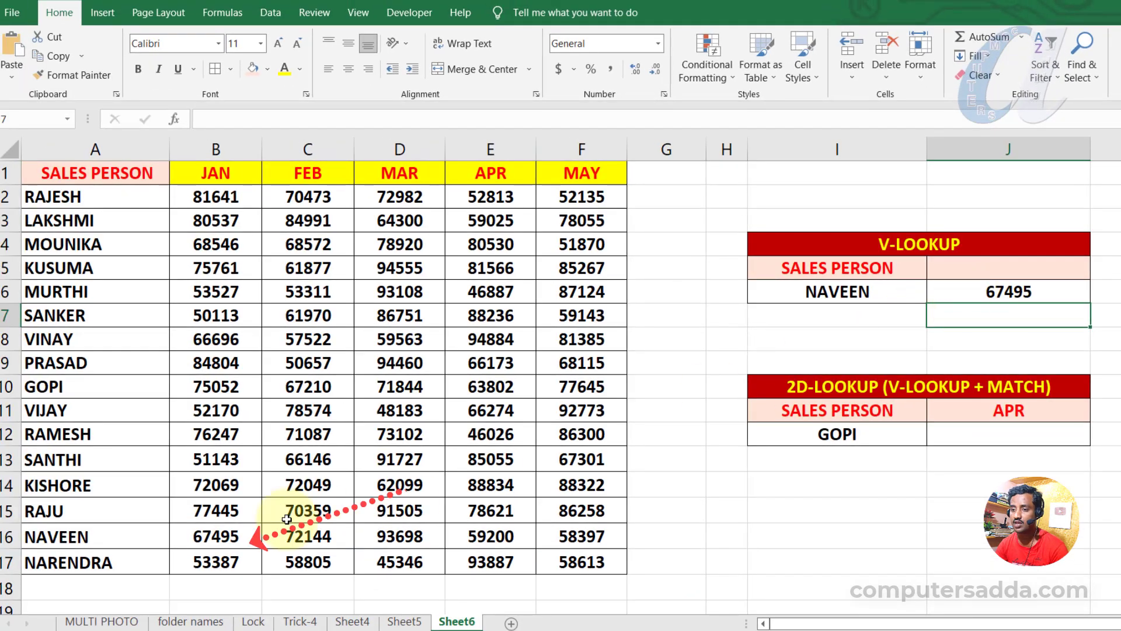
left_click(1003, 292)
double_click(1003, 292)
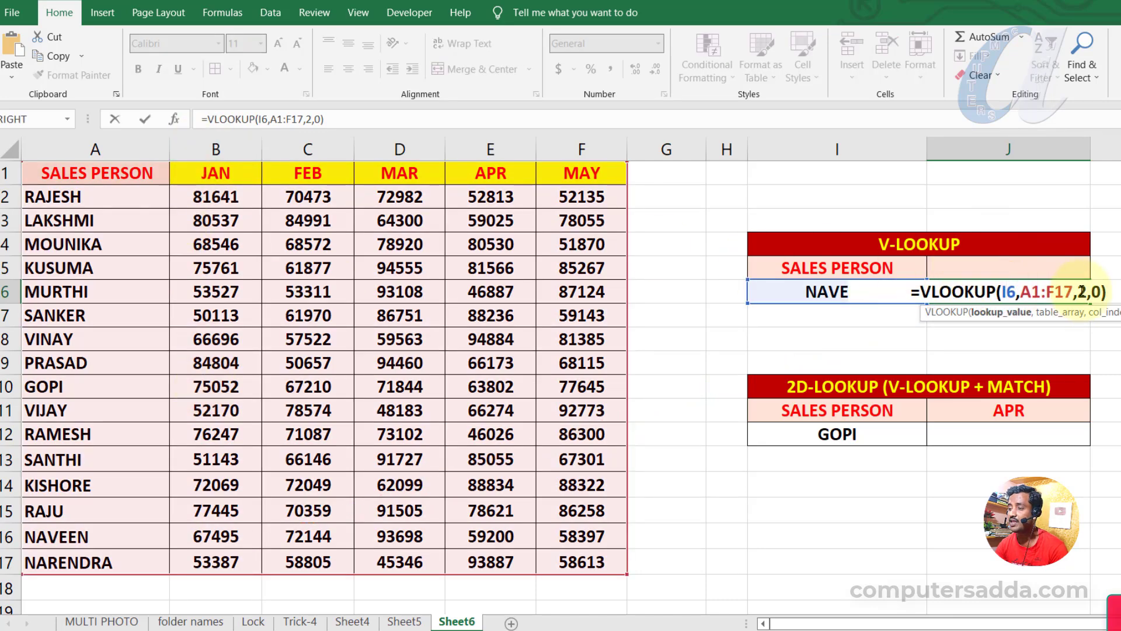
key("Return")
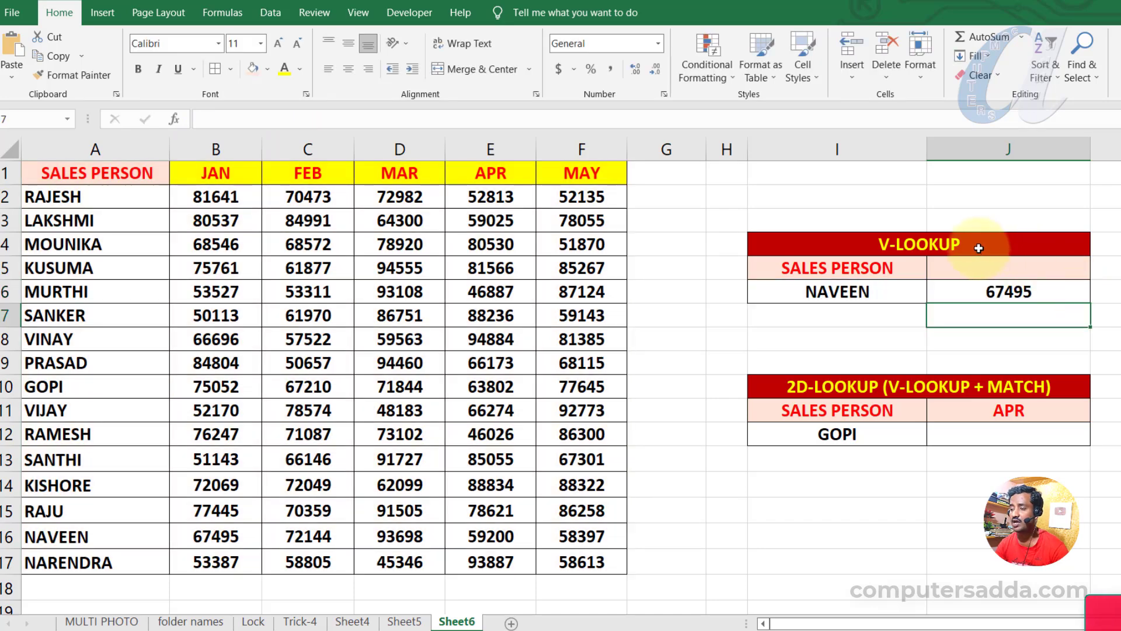
Enter =MATCH(J11,A1:F1,0) in J14, giving APR's header position 5
left_click(955, 489)
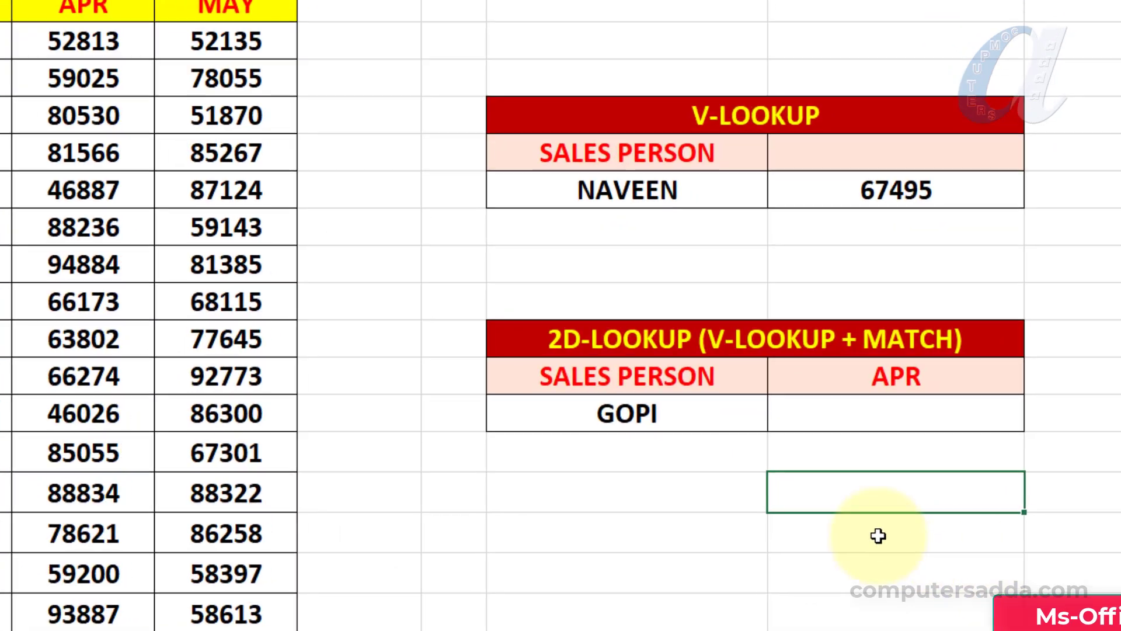
type("=M")
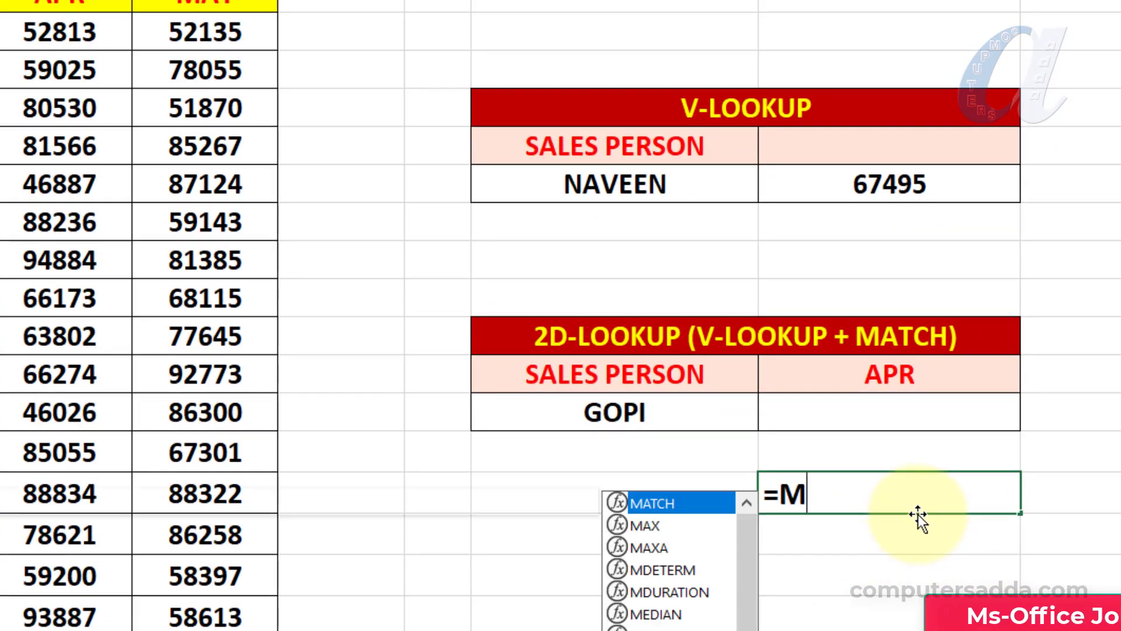
type("AT")
key("Tab")
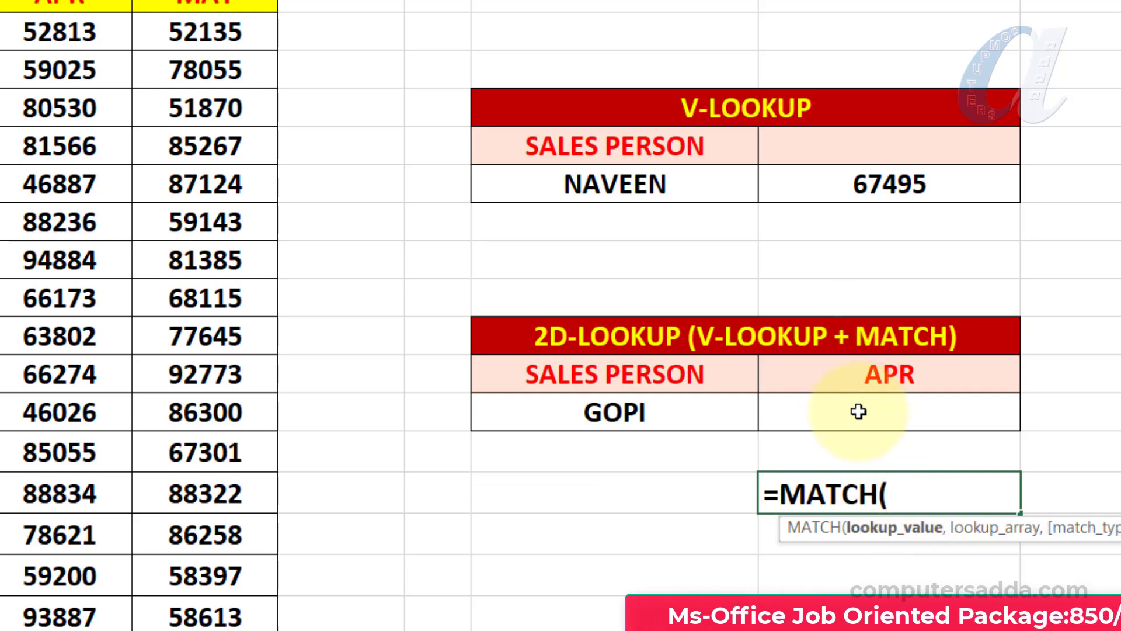
left_click(942, 377)
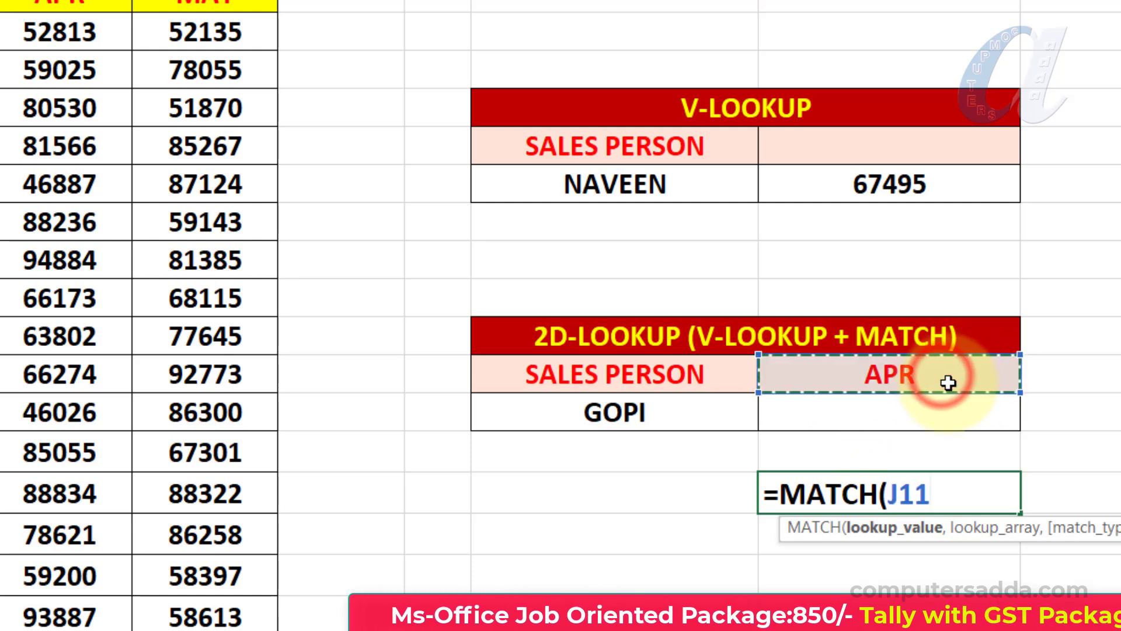
type(",")
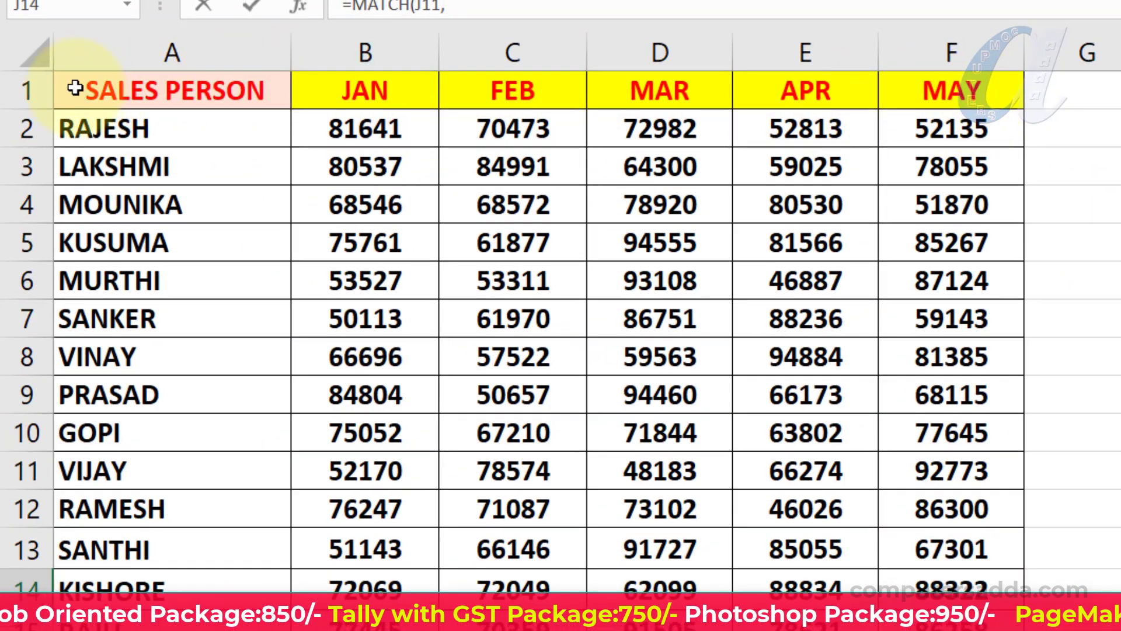
left_click_drag(76, 88, 918, 86)
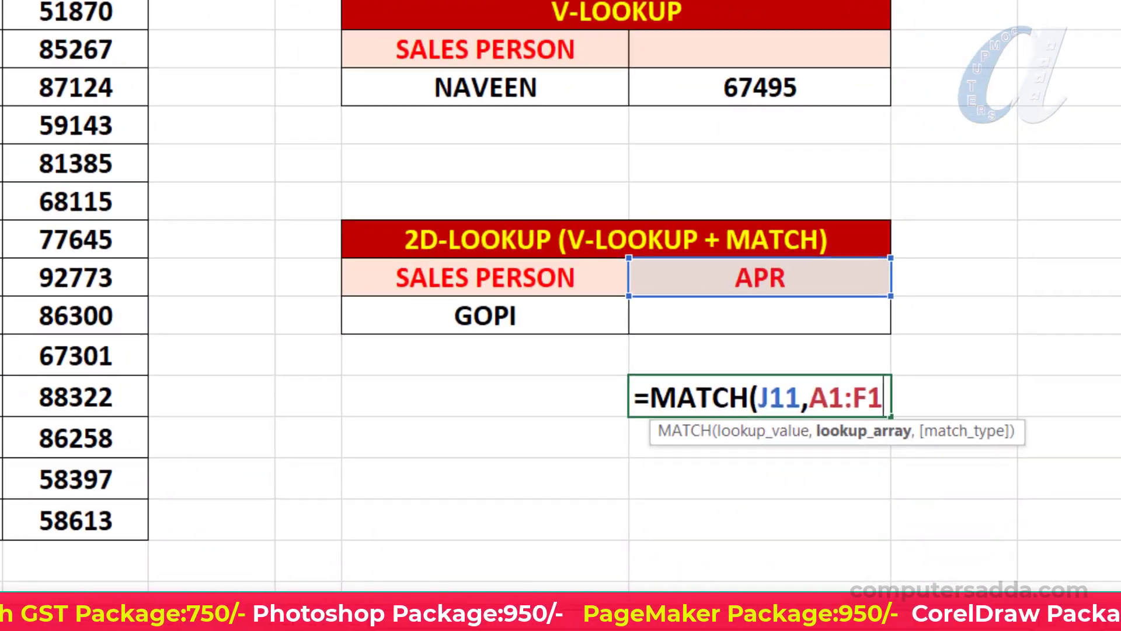
type(",")
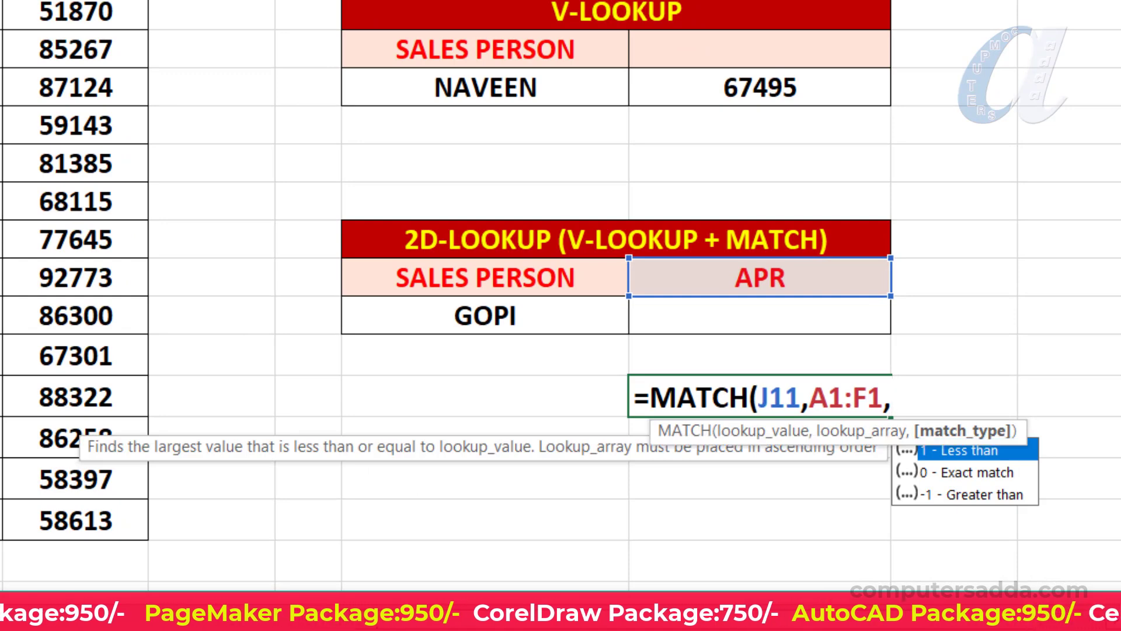
type("0)")
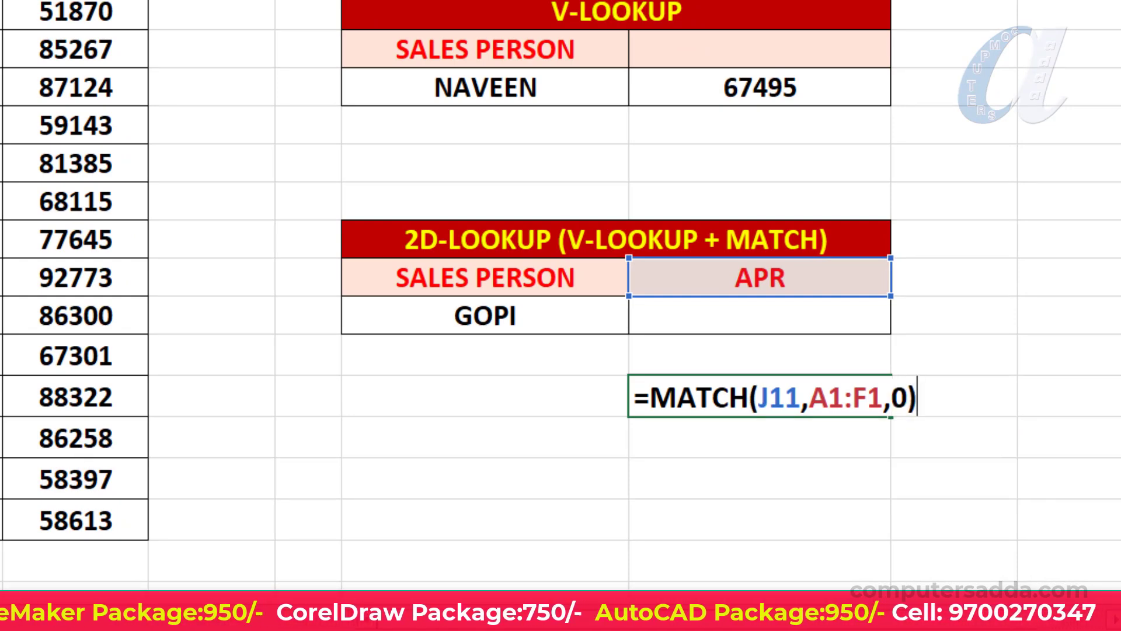
key("Return")
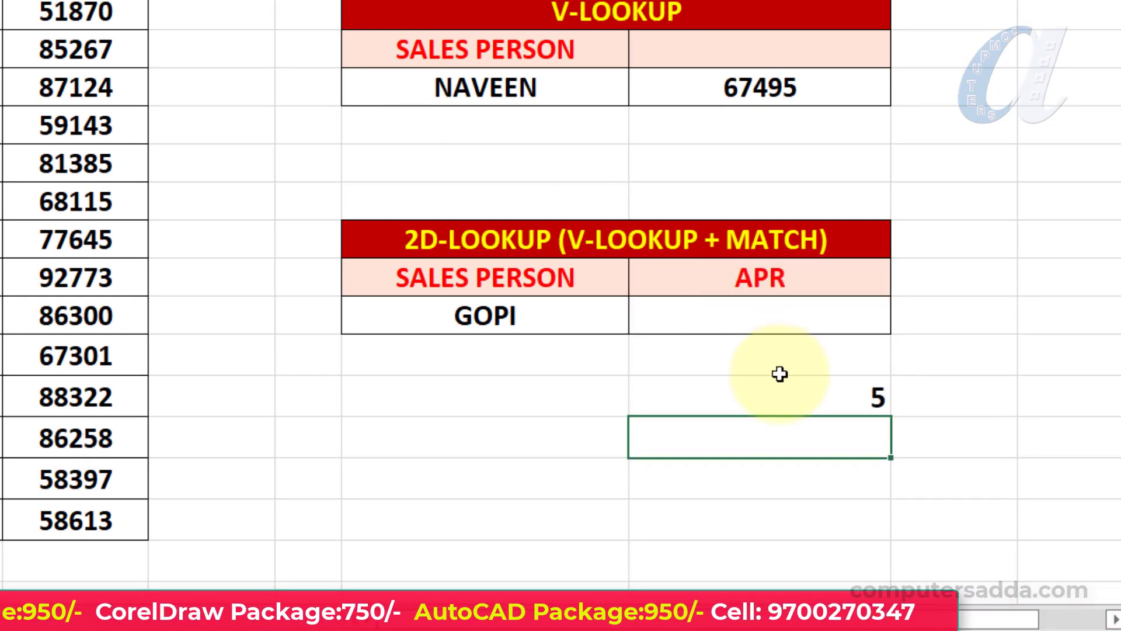
Change the 2D lookup month in J11 to MAY, then JAN, so the MATCH returns 2
left_click(795, 397)
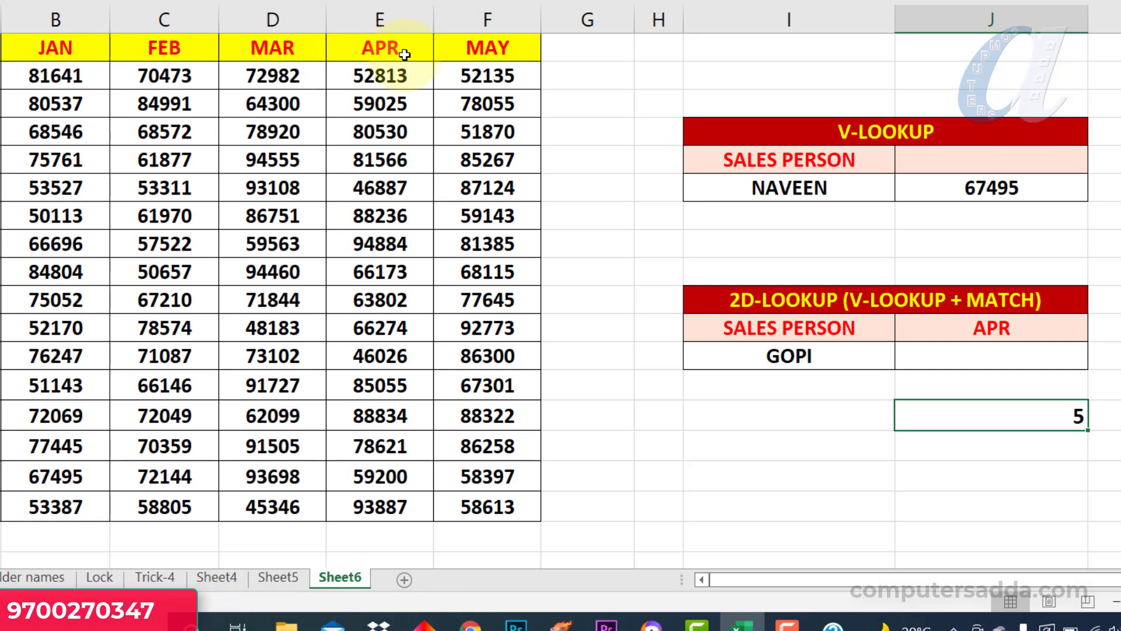
left_click(1021, 327)
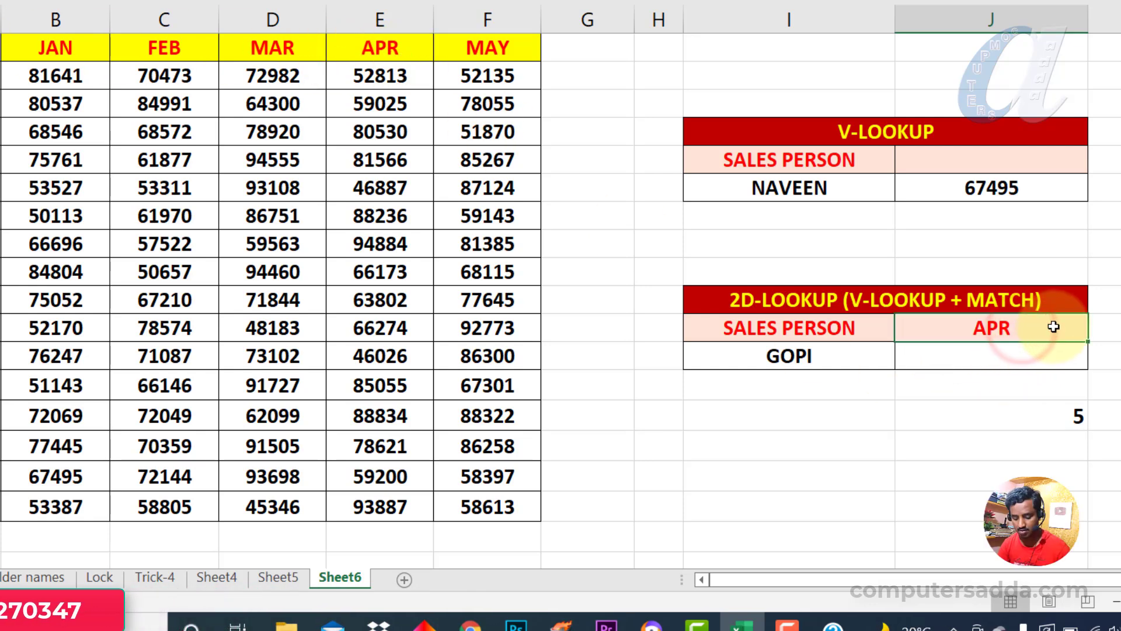
type("MAY")
key("Return")
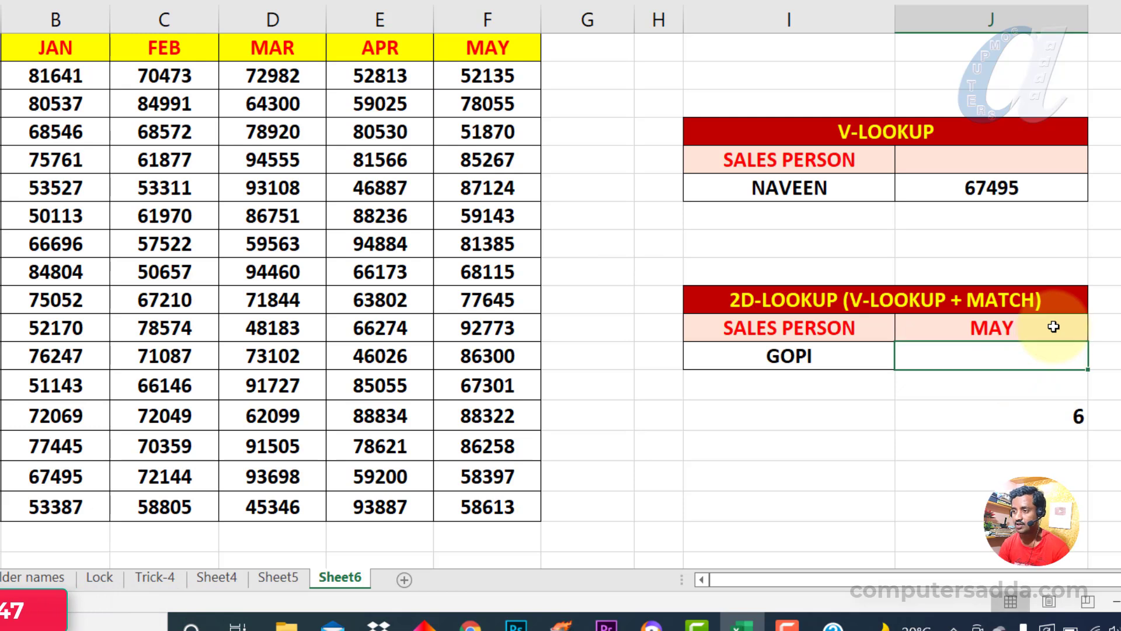
left_click(1053, 327)
type("J")
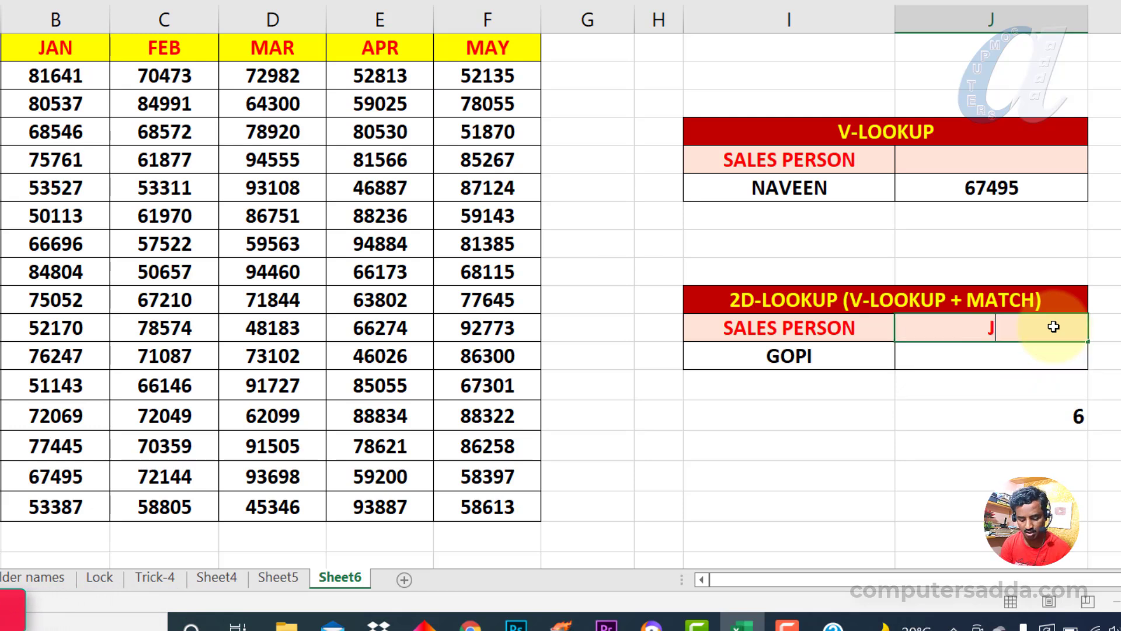
type("AN")
key("Return")
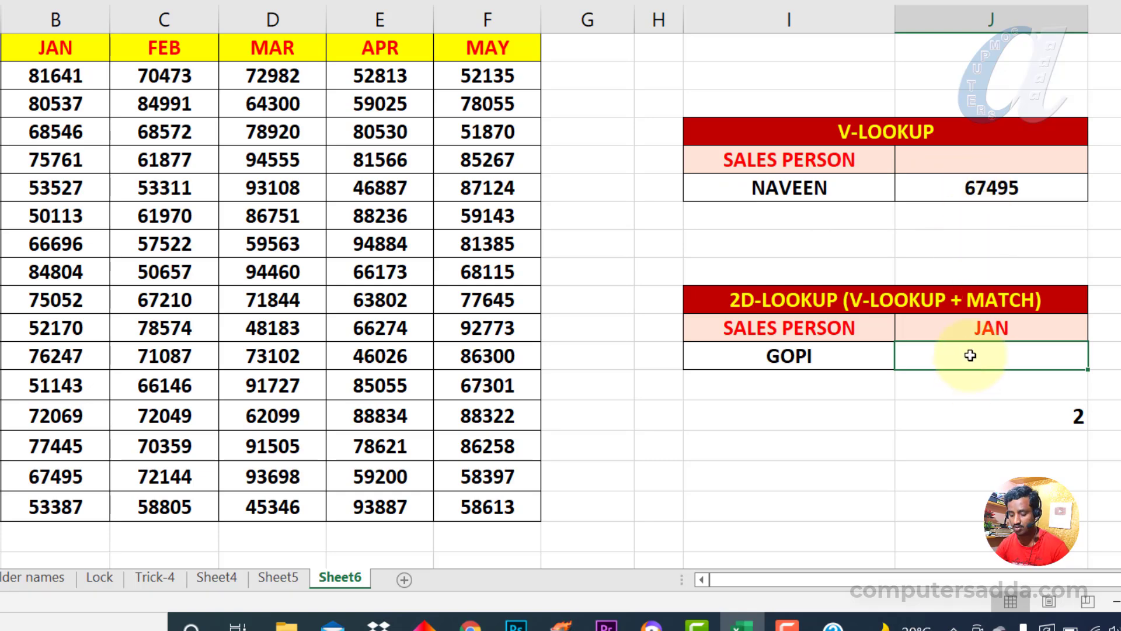
Type =VLOOKUP(I12,A1:F17,MATCH(J11,A1:F1,0),0) into J12 as the 2D lookup formula
type("=VL")
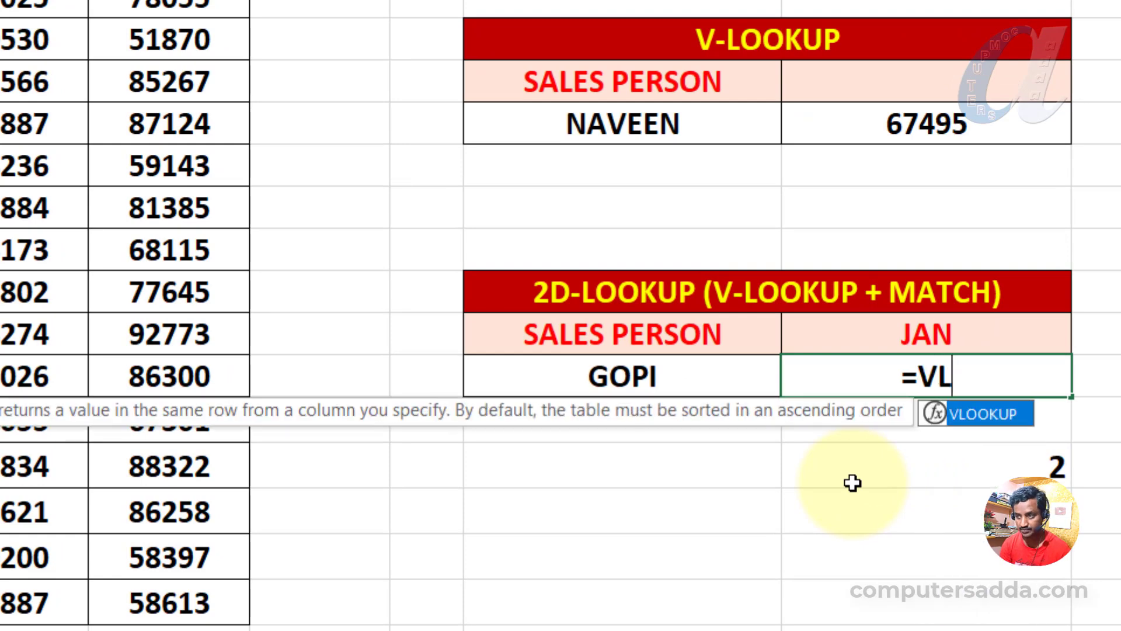
type("O")
key("Tab")
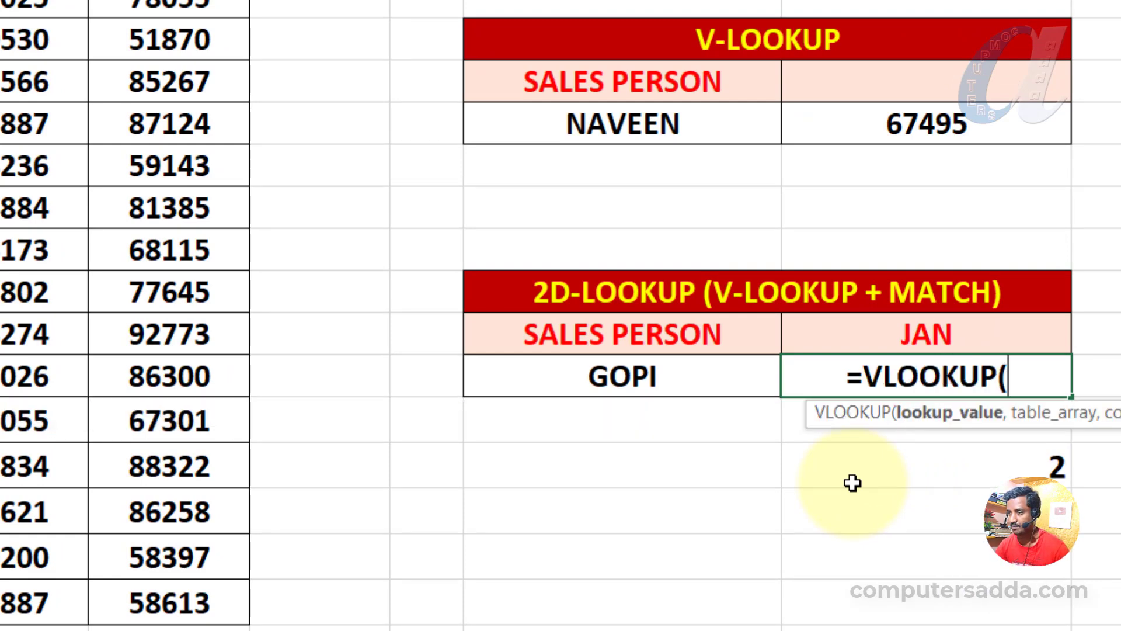
left_click(614, 376)
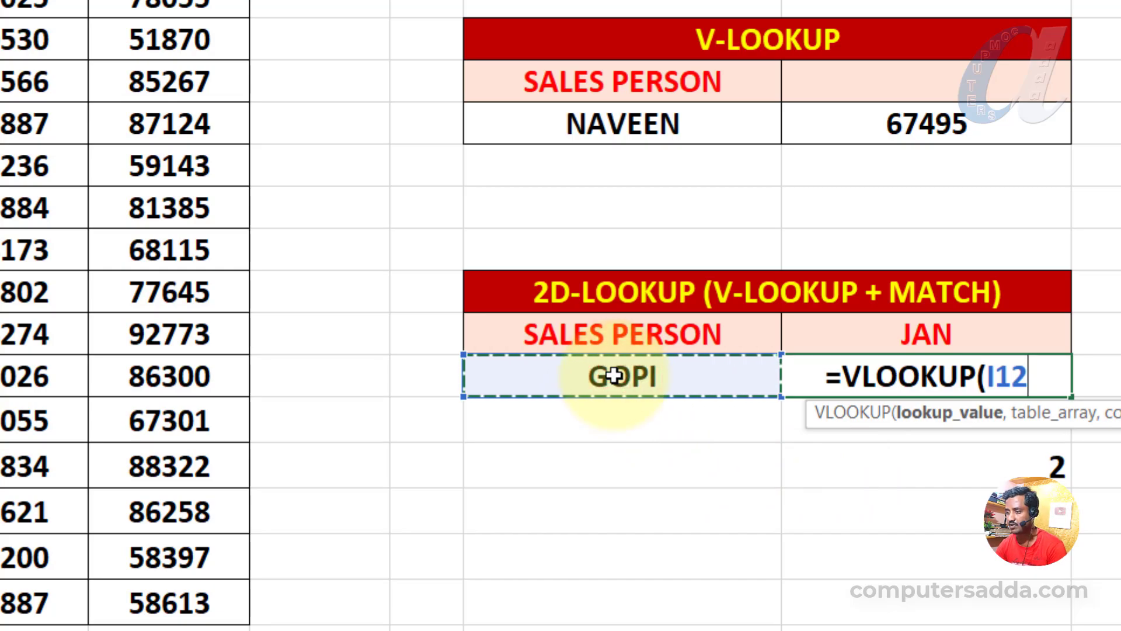
type(",")
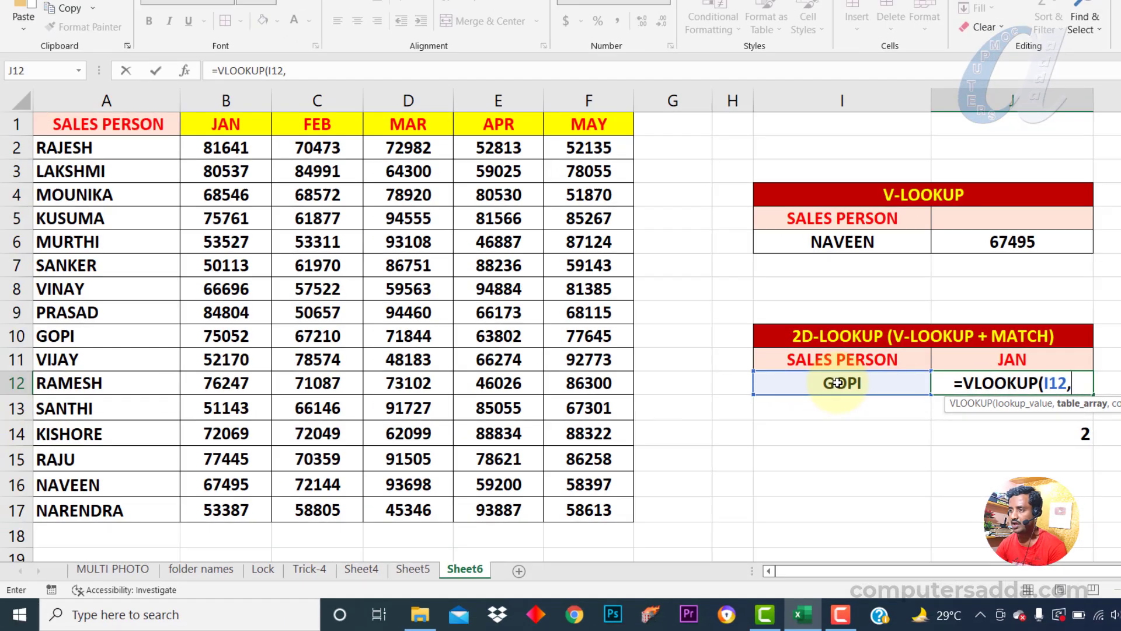
left_click(133, 124)
left_click_drag(133, 124, 573, 506)
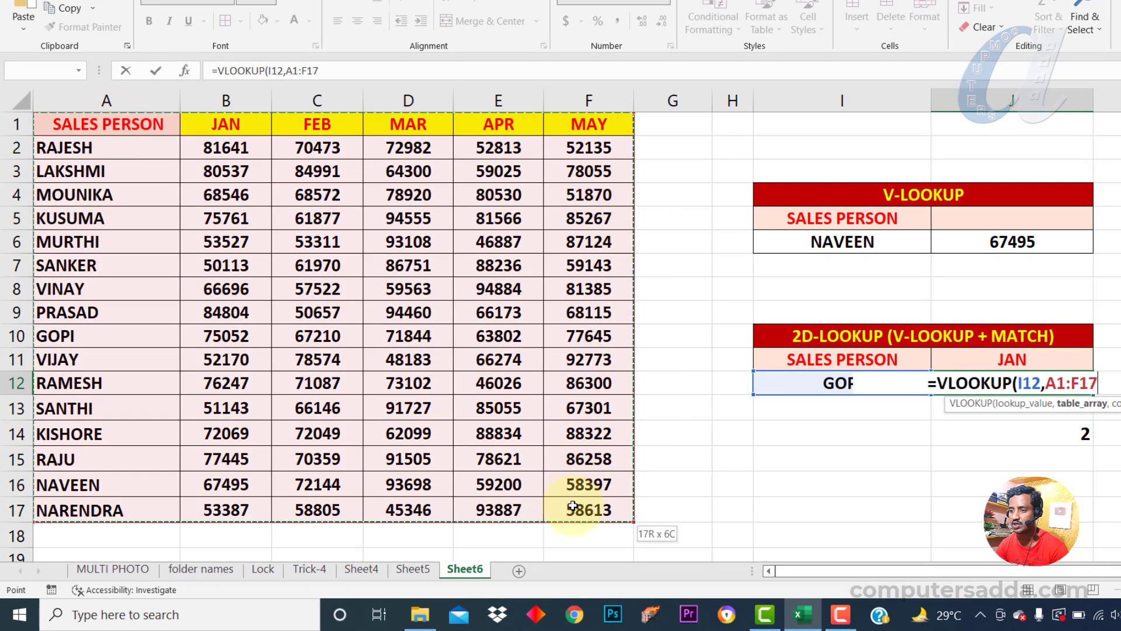
type(",")
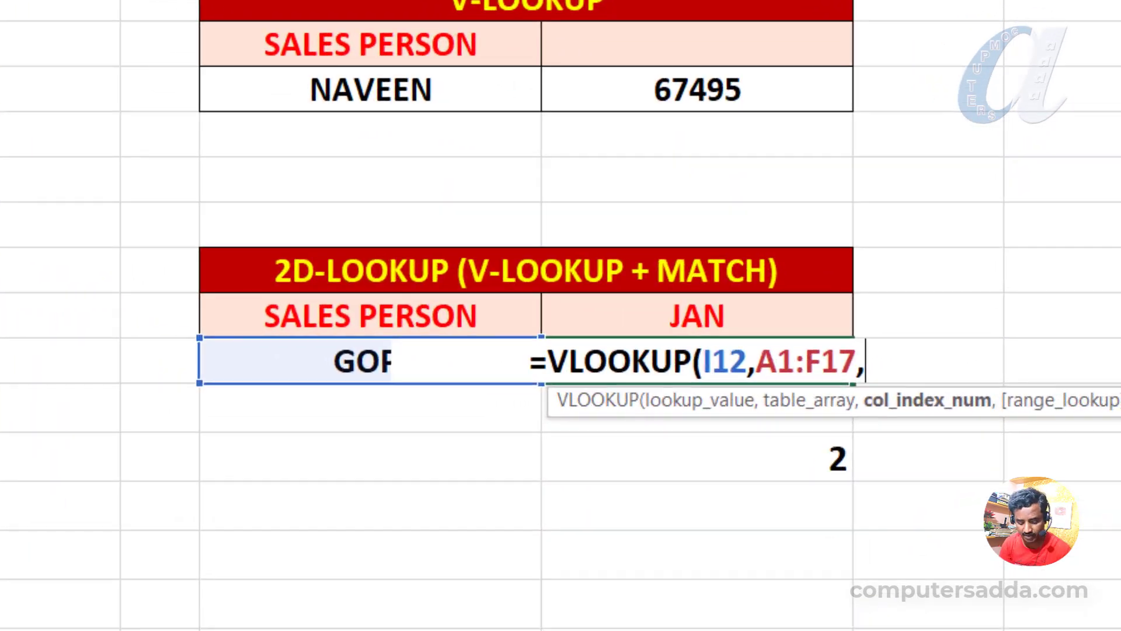
type("MATCH")
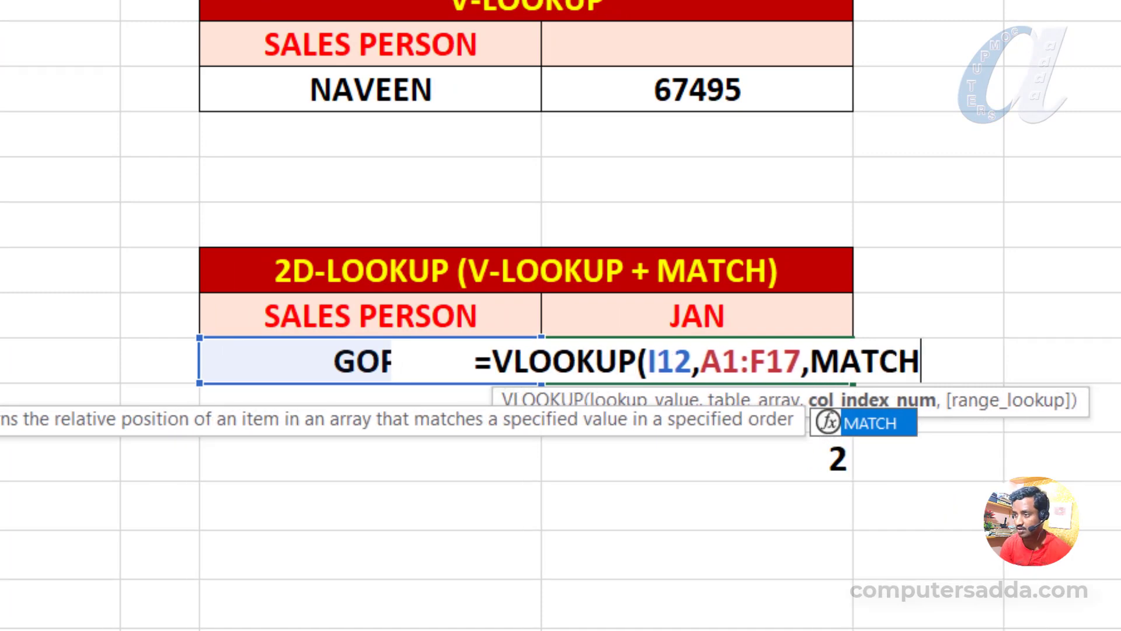
type("(")
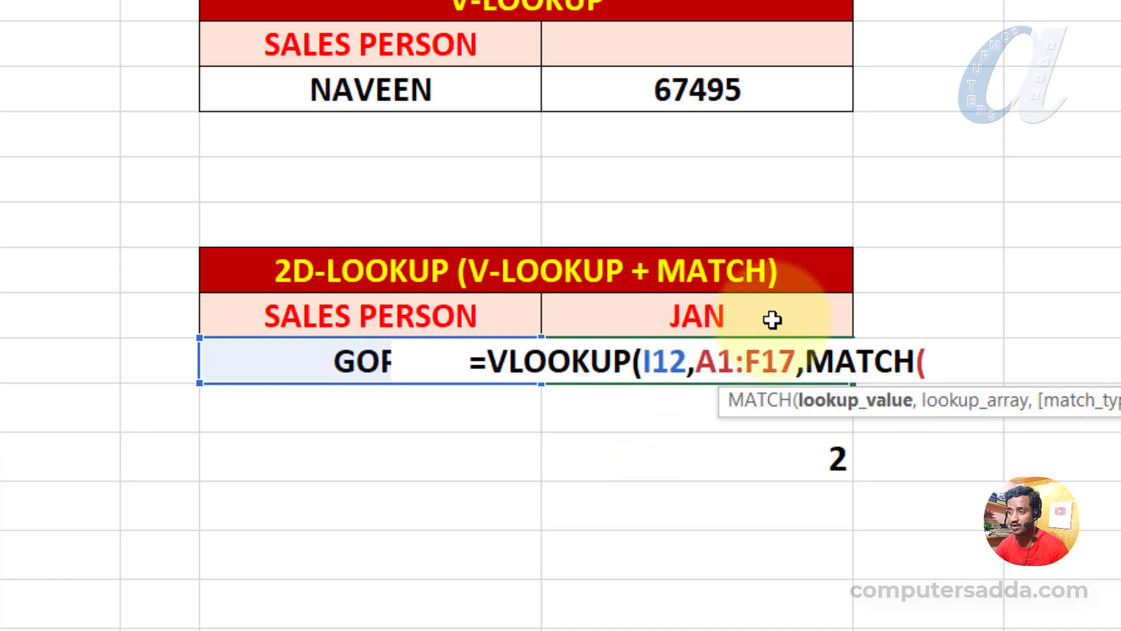
left_click(770, 318)
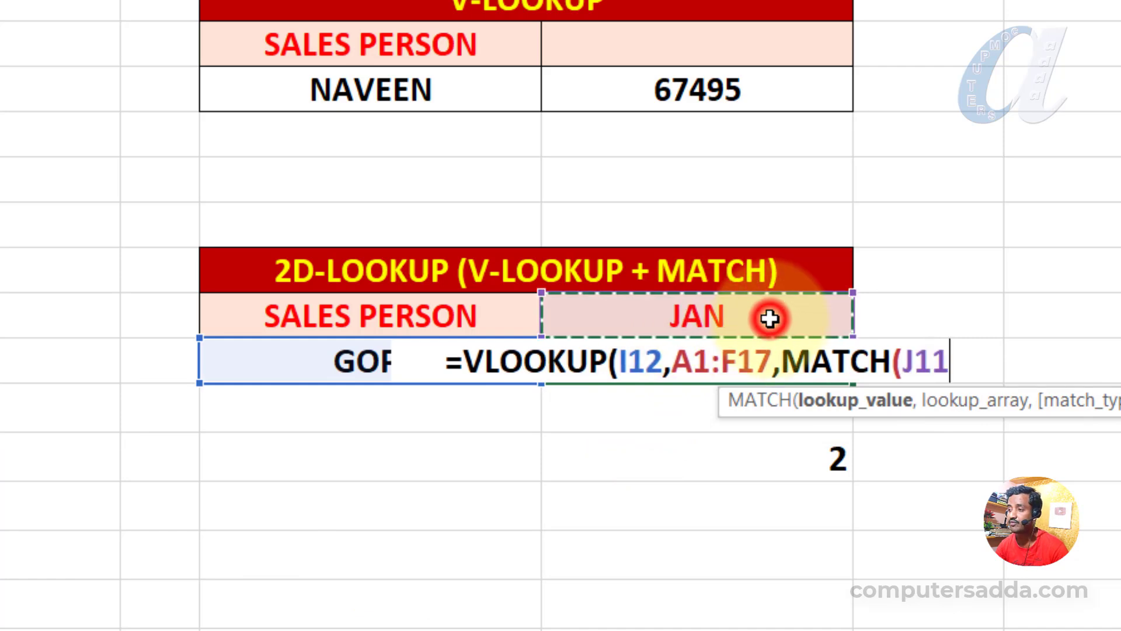
type(",")
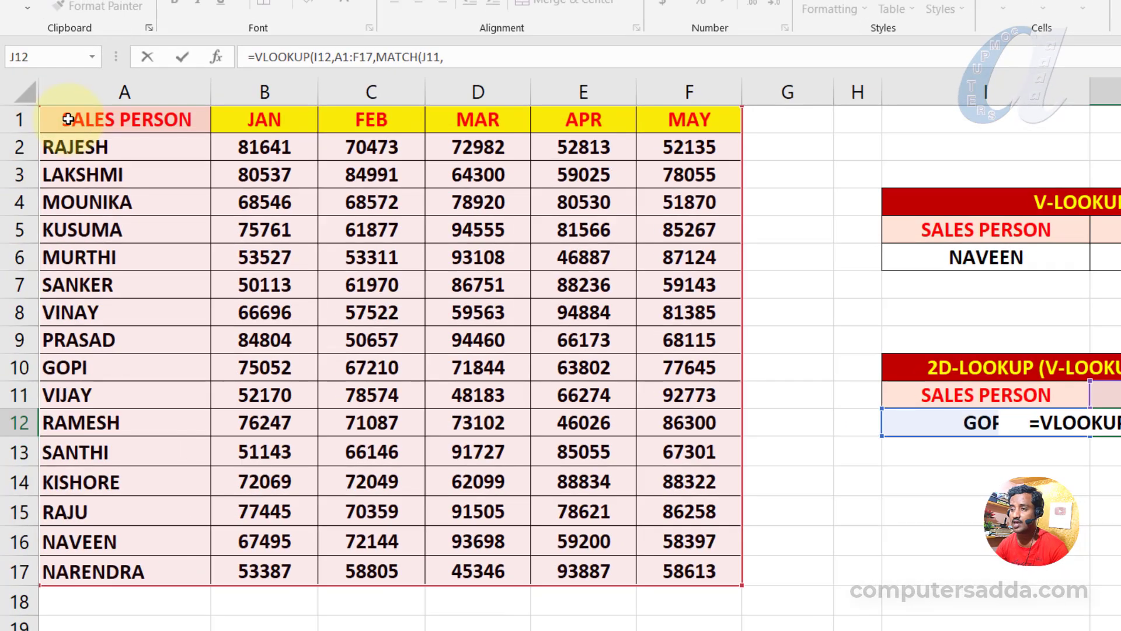
left_click_drag(68, 119, 664, 117)
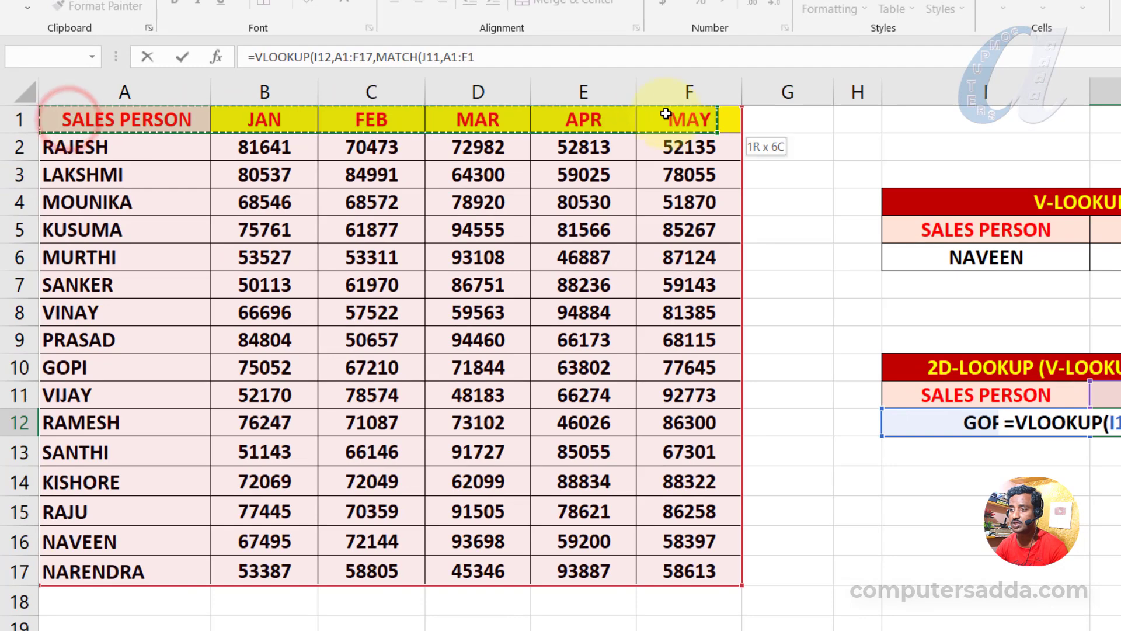
type(",")
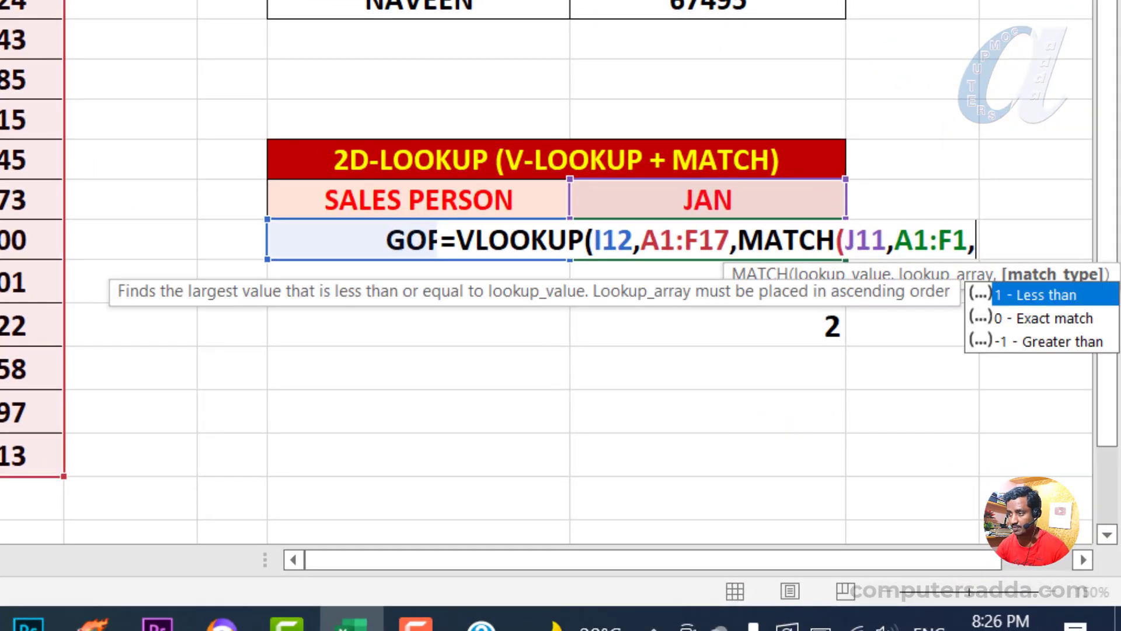
type("0")
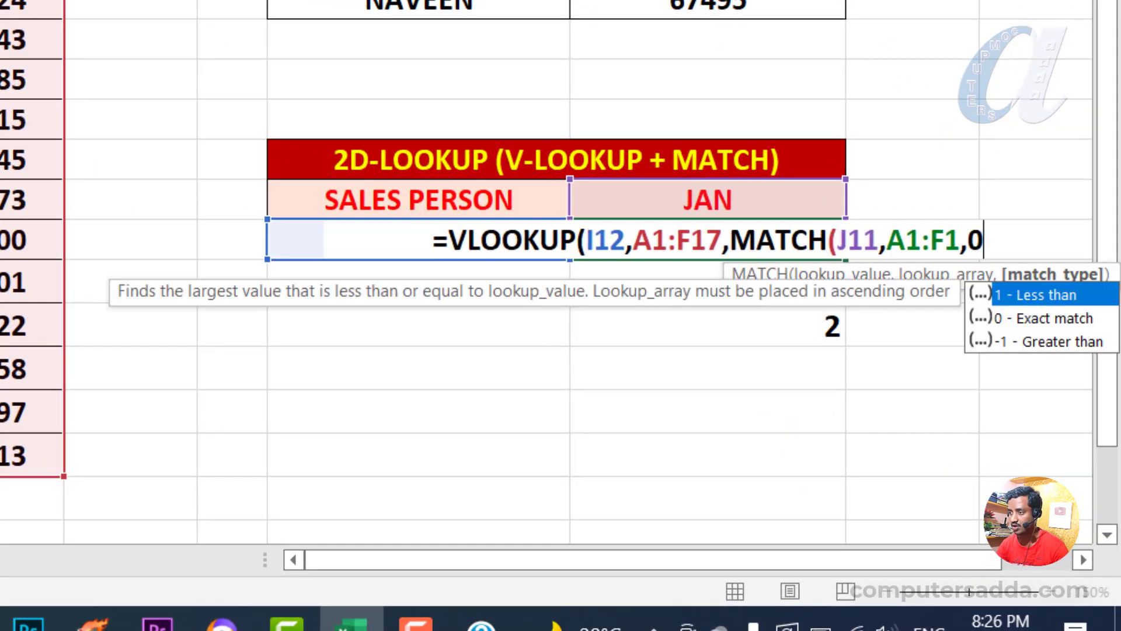
type(")")
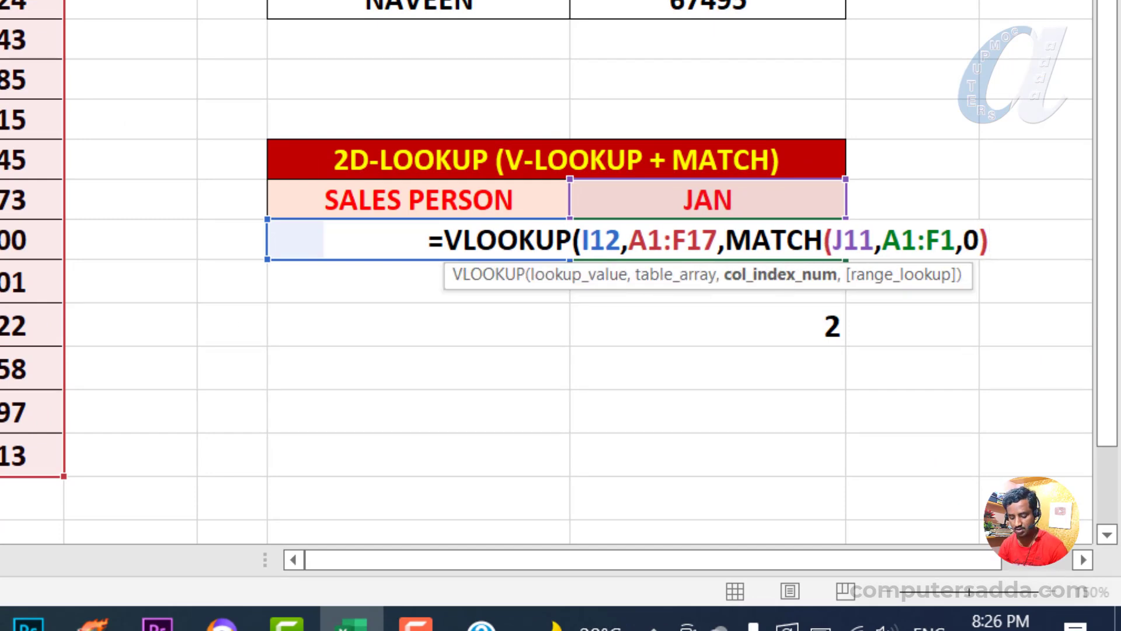
type(",")
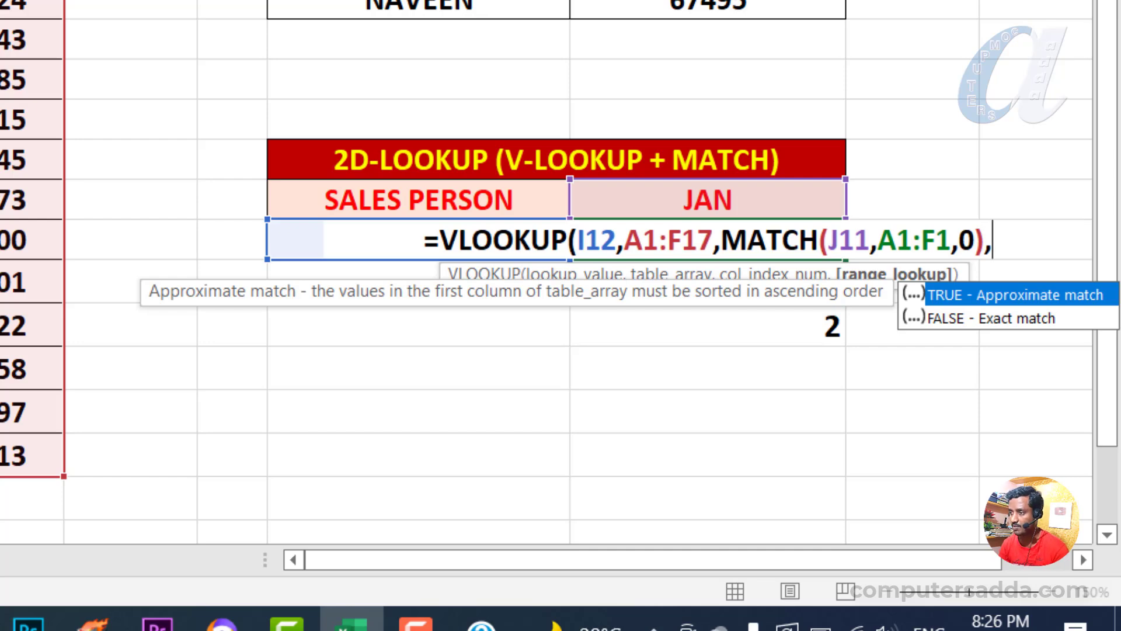
type("0)")
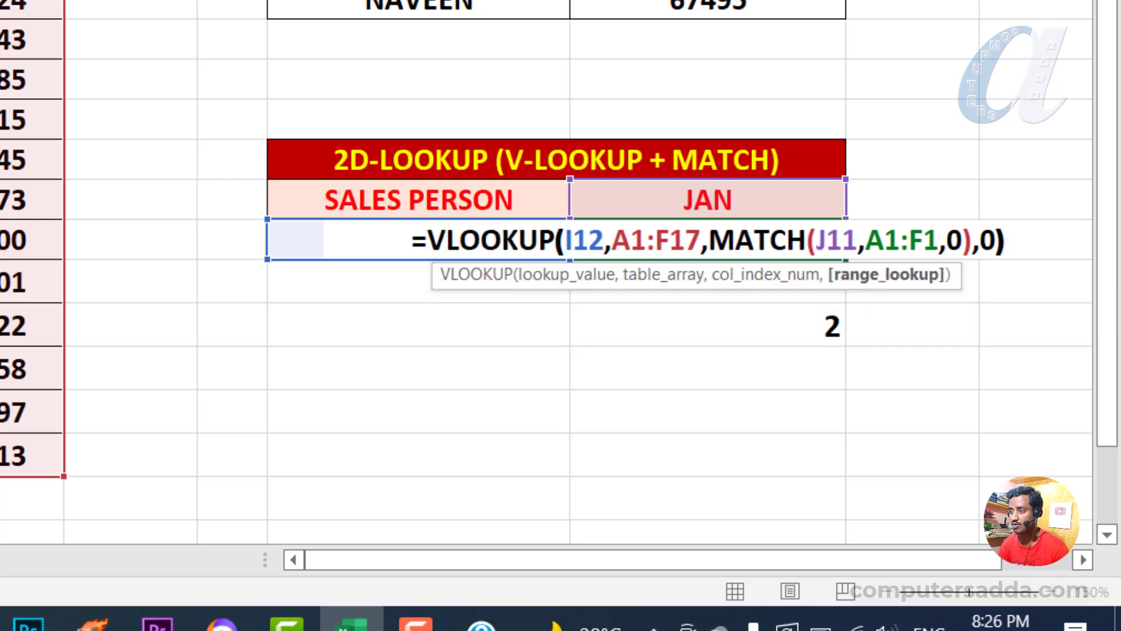
Enter the 2D lookup formula and test it with sales person NAVEEN and month APR
key("Return")
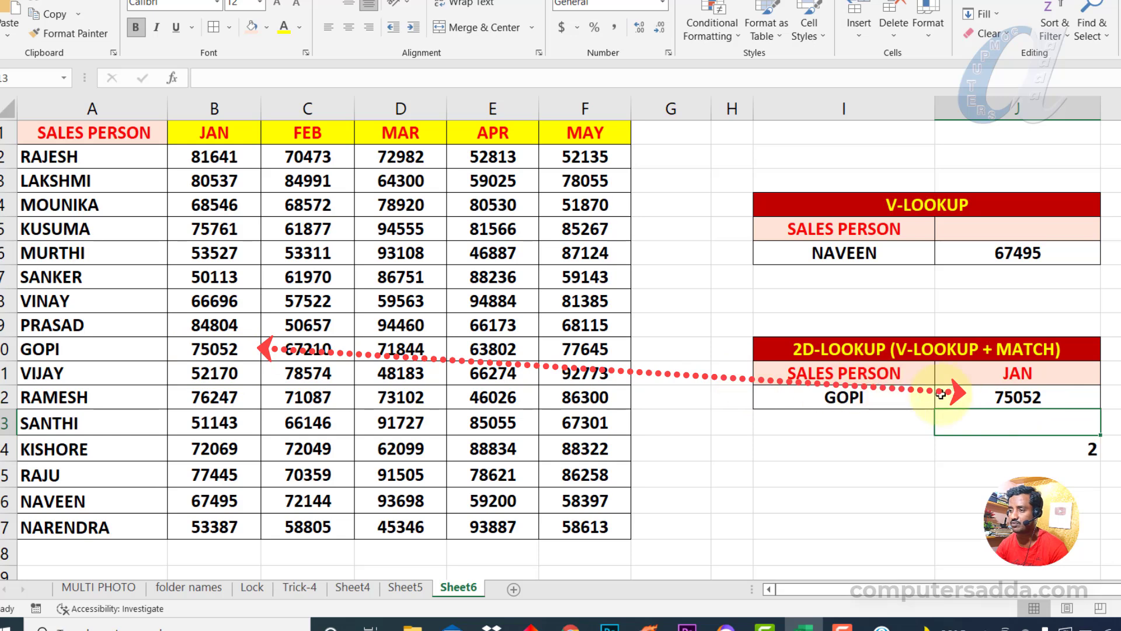
left_click(866, 397)
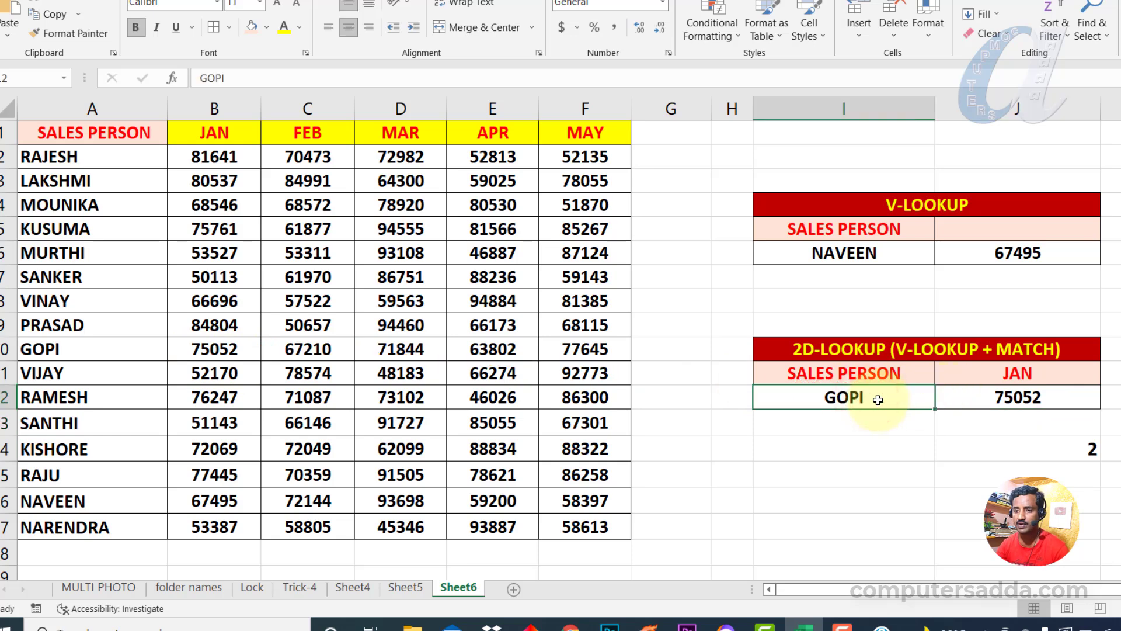
type("NA")
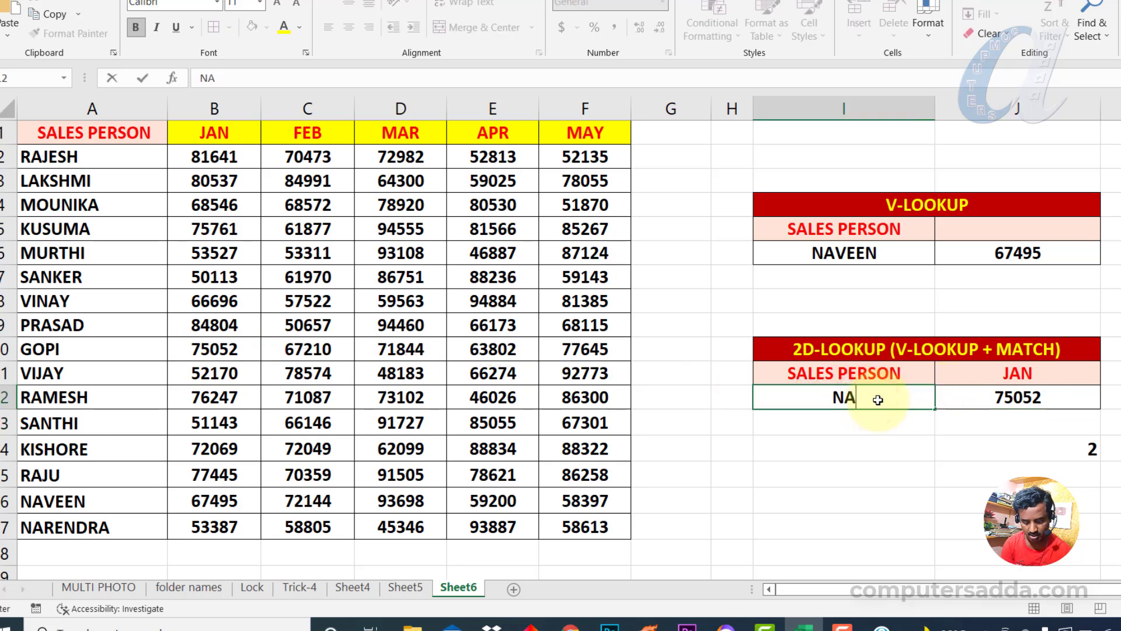
type("VEEN")
key("Return")
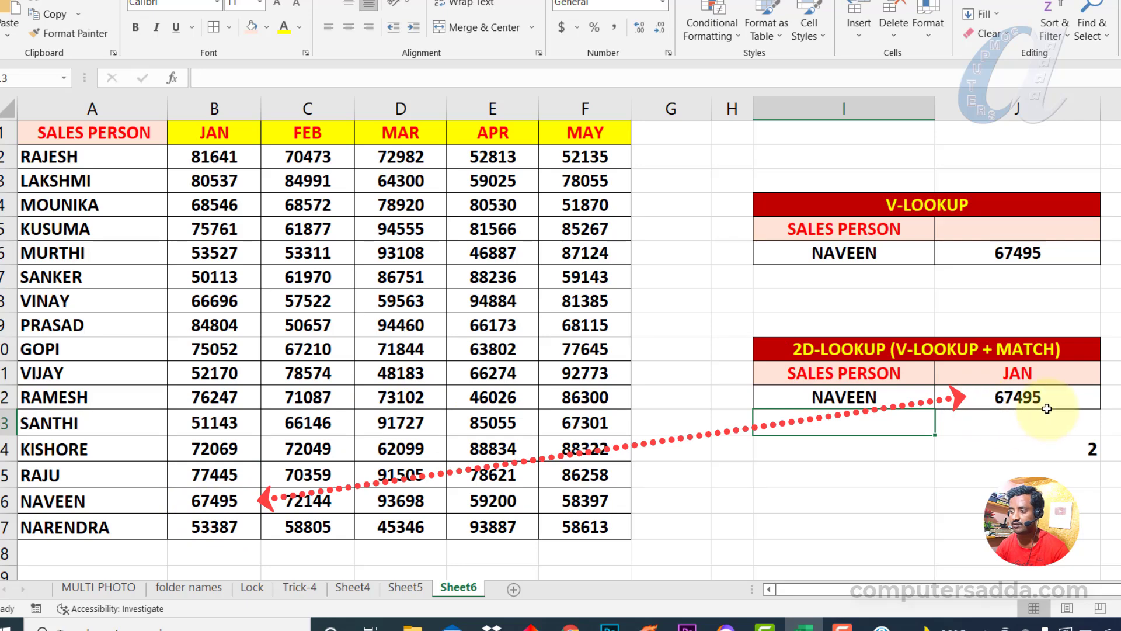
left_click(1069, 374)
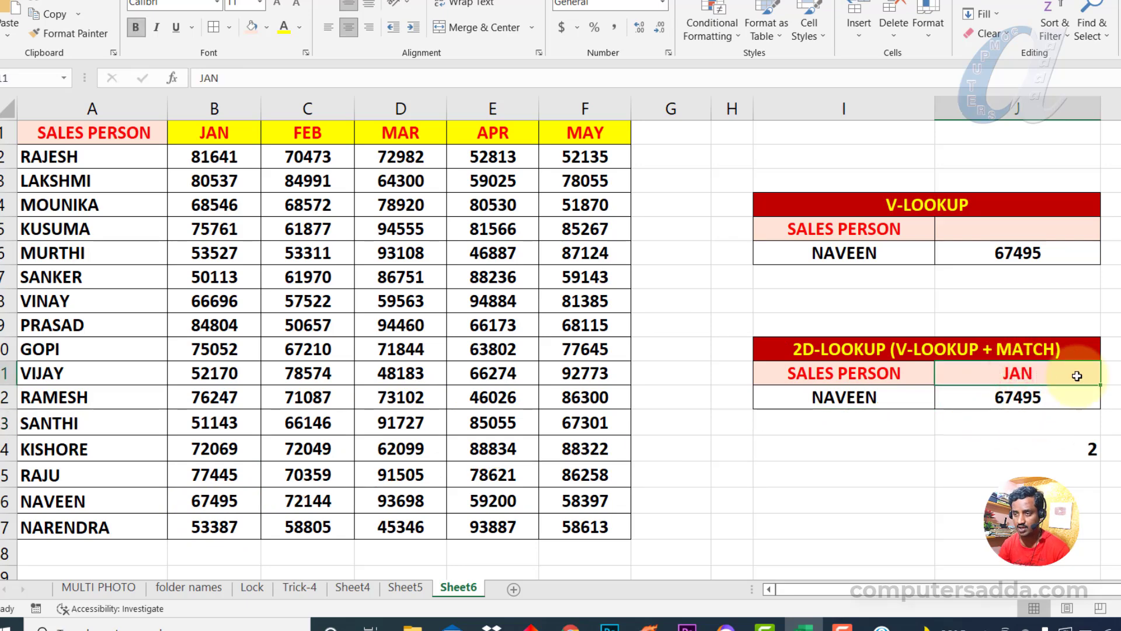
type("APR")
key("Return")
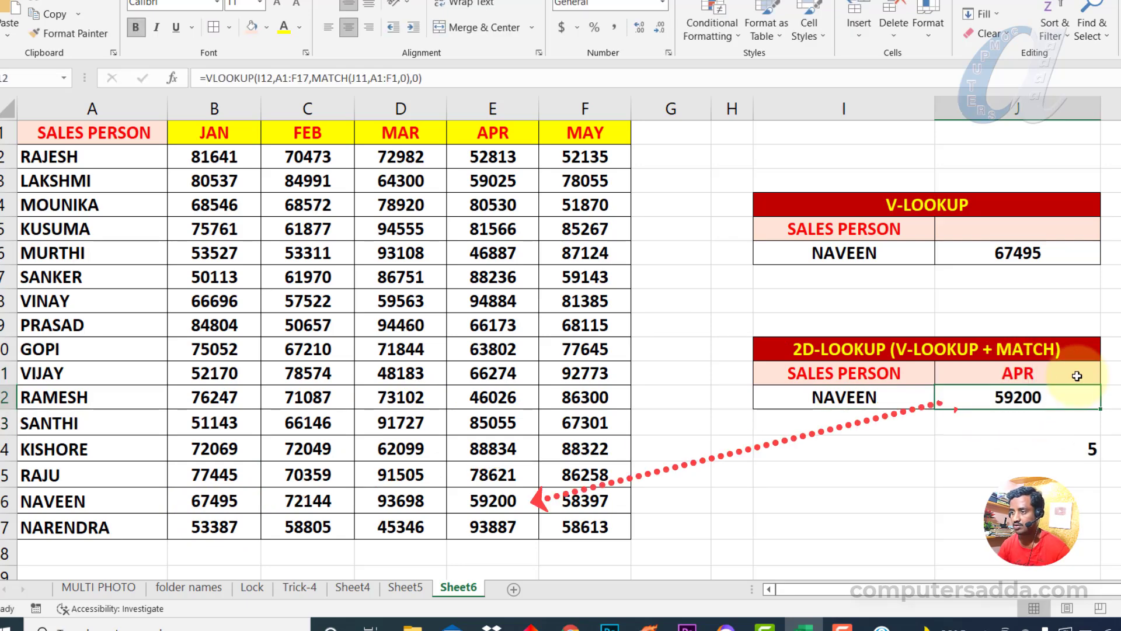
Change the month to FEB, giving NAVEEN's 72144 with the MATCH helper showing 3
left_click(1037, 373)
type("FEB")
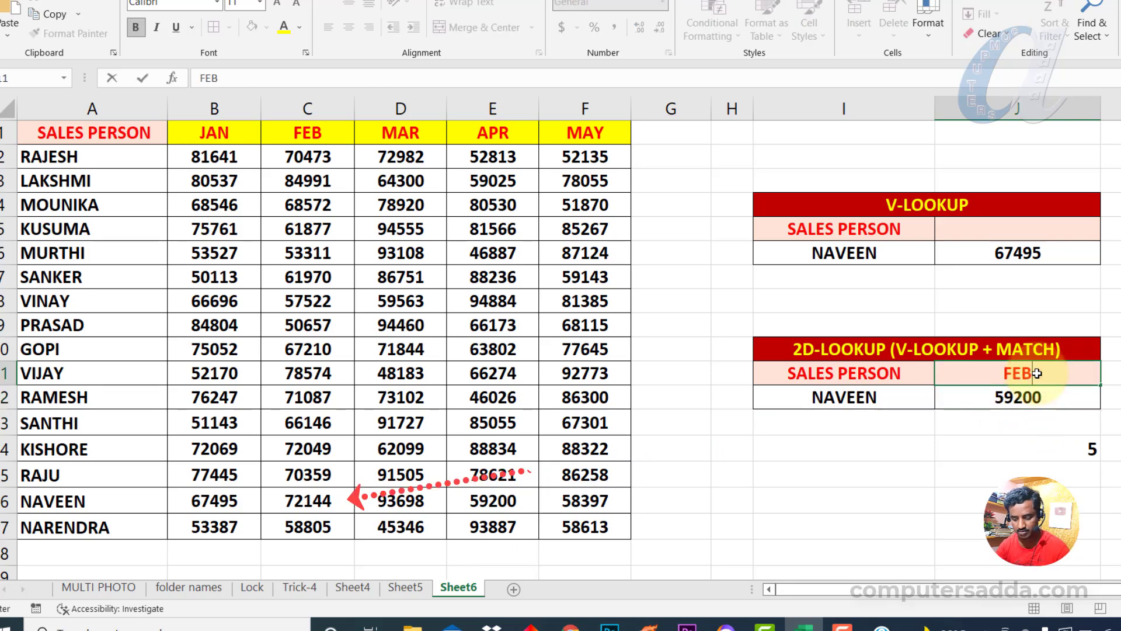
left_click(977, 460)
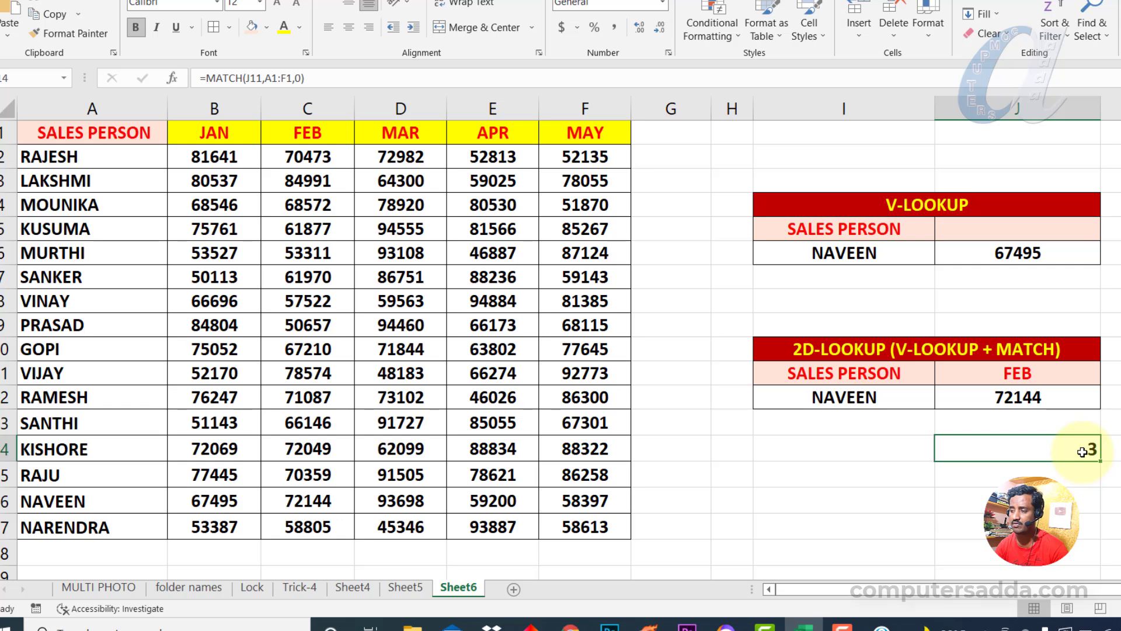
left_click(1060, 398)
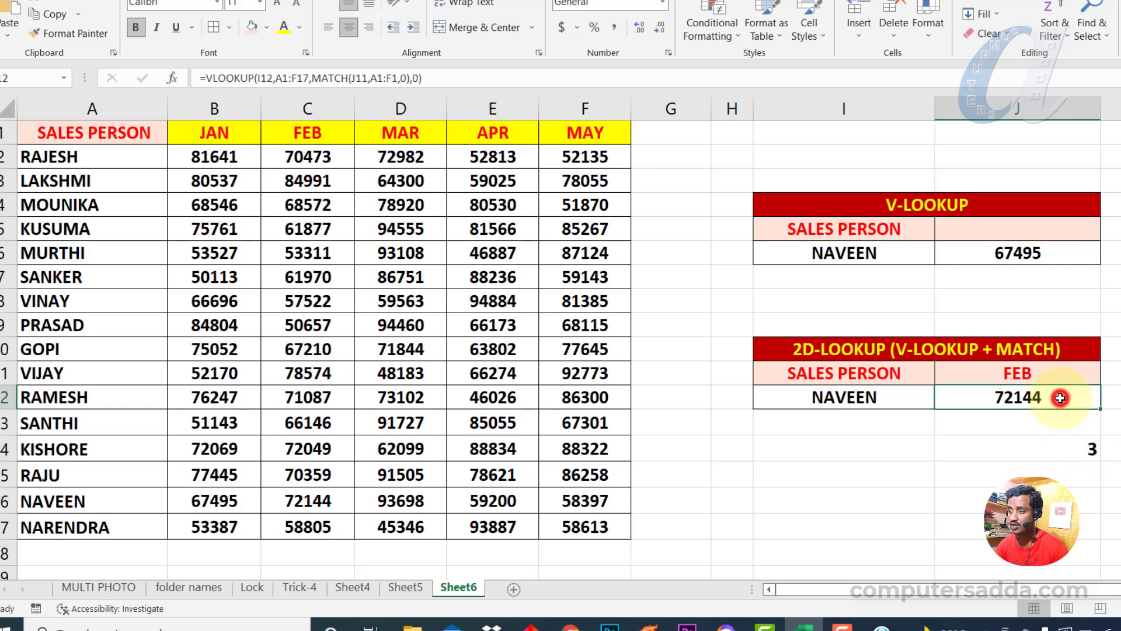
left_click(814, 399)
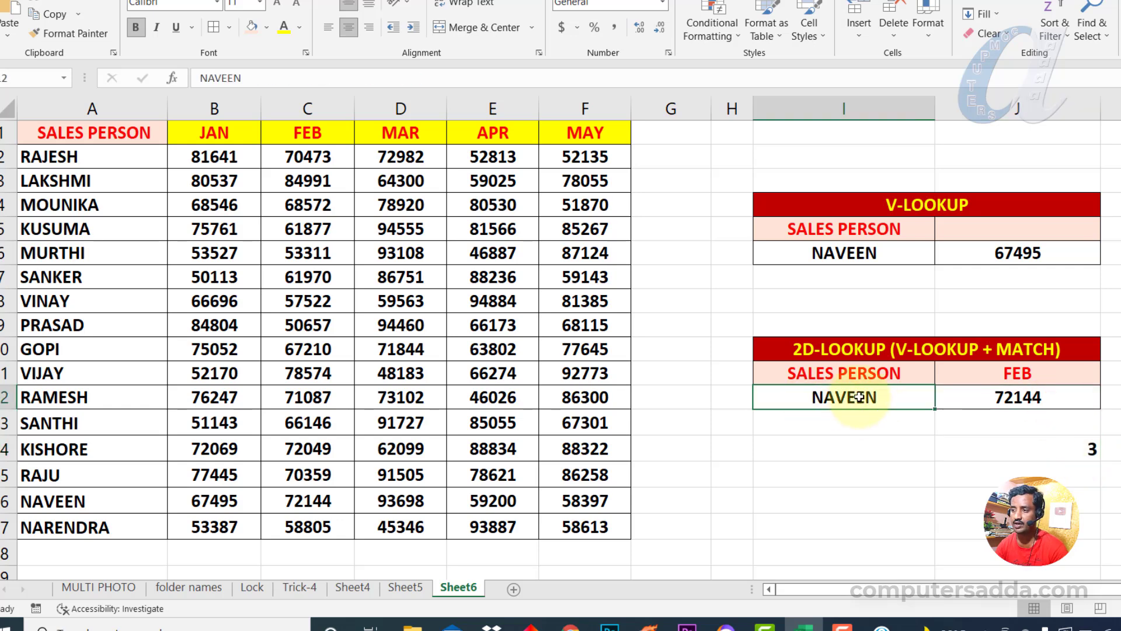